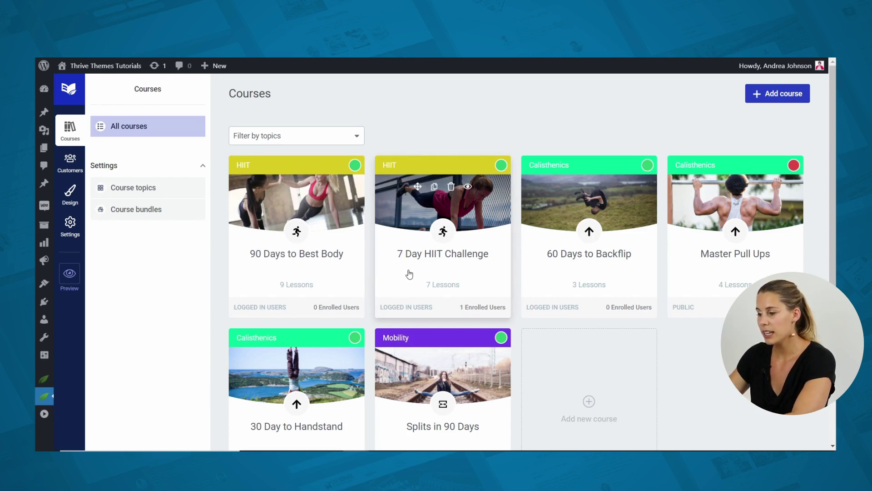
Step: Examine the access restrictions of the 7 Day HIIT Challenge course, including the WordPress roles that grant access
left_click(410, 273)
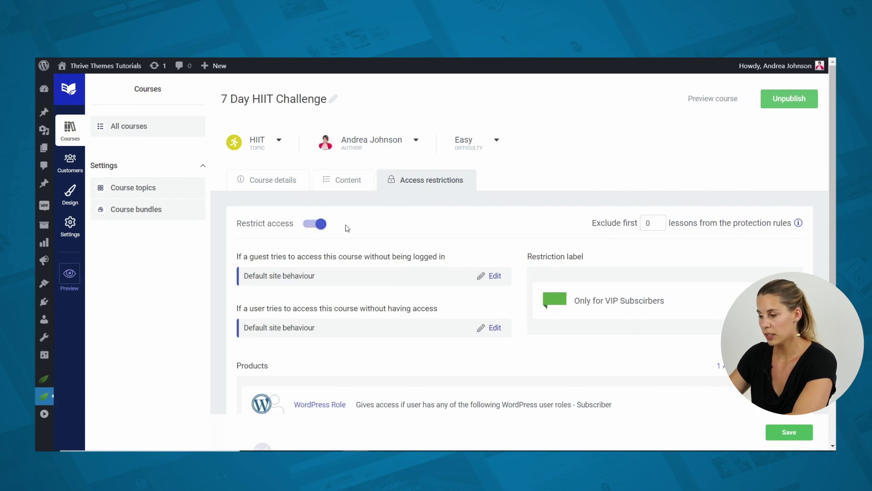
scroll(318, 272, "down", 3)
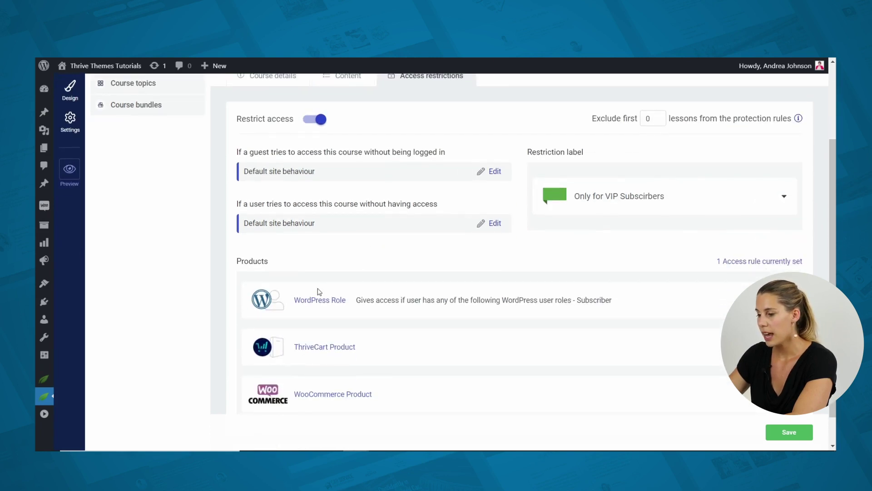
left_click(352, 302)
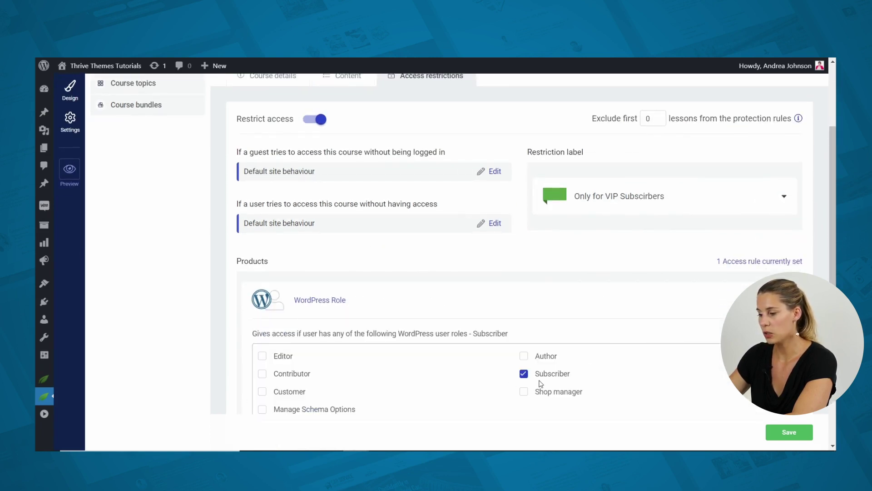
scroll(589, 327, "down", 2)
scroll(586, 323, "up", 5)
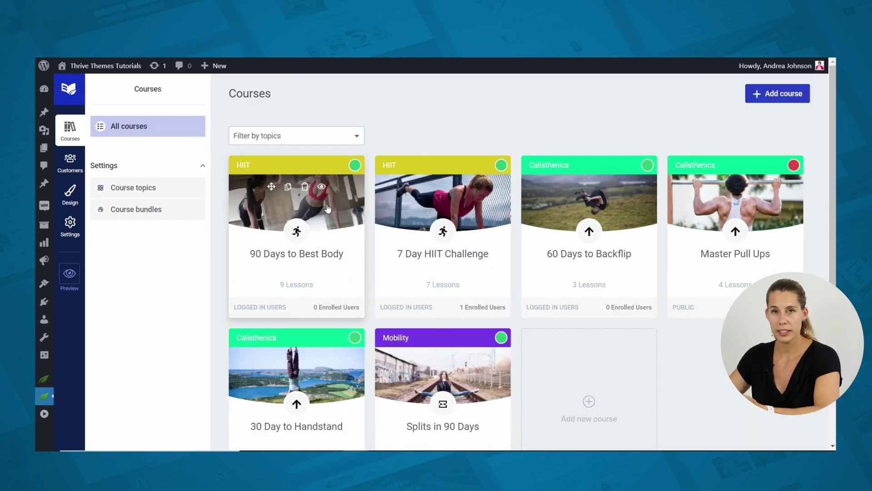
Step: Examine the access restrictions and product access rules of the 90 Days to Best Body course
left_click(328, 208)
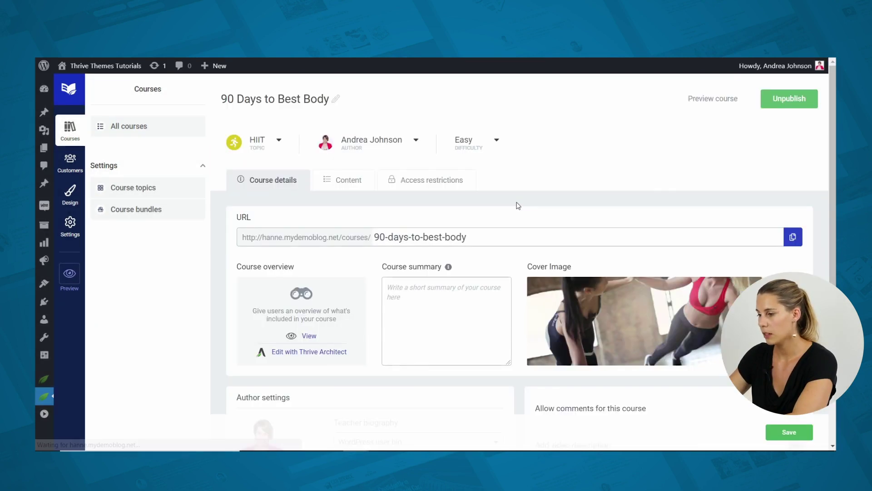
left_click(443, 184)
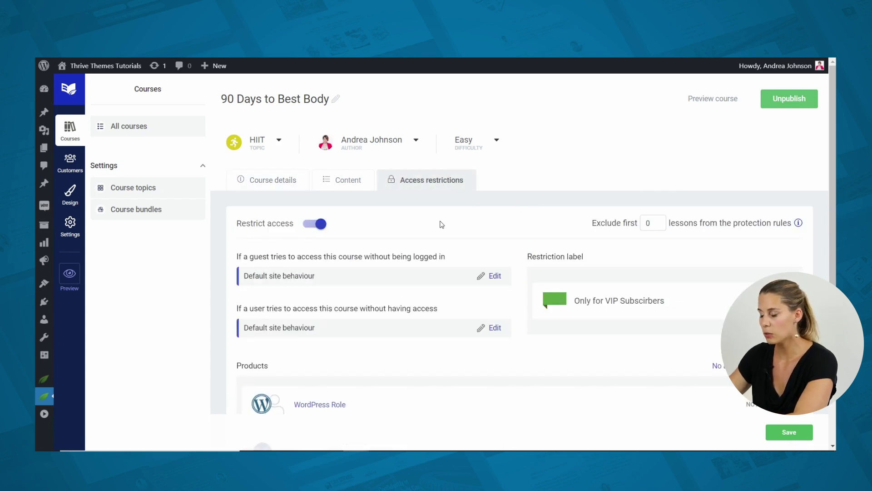
scroll(440, 224, "down", 3)
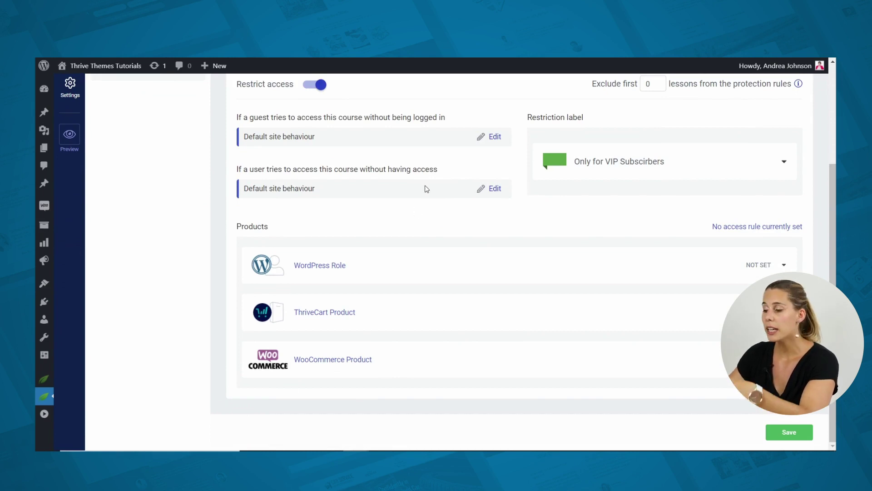
scroll(421, 225, "up", 3)
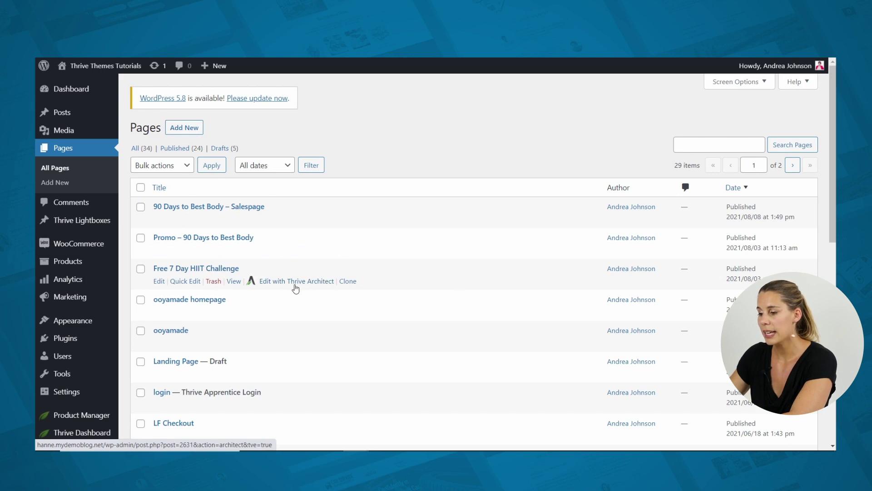
Step: Open the Free 7 Day HIIT Challenge page for editing in Thrive Architect
left_click(208, 269)
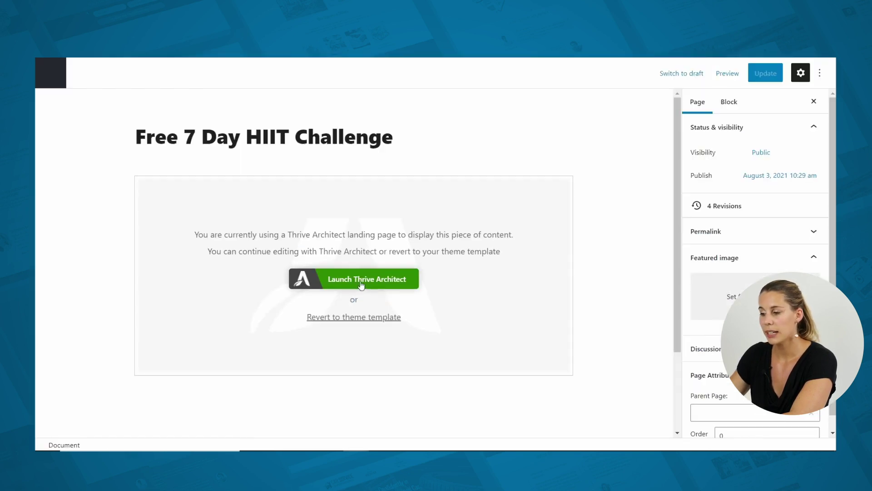
left_click(394, 283)
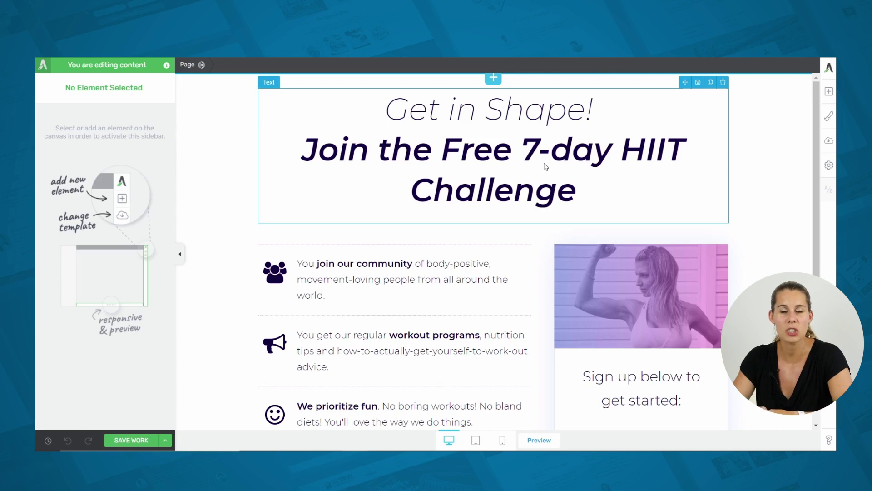
Step: Browse the pre-built landing page library, look through the Fitbrand Smart template set, and close the library without applying a template
left_click(829, 140)
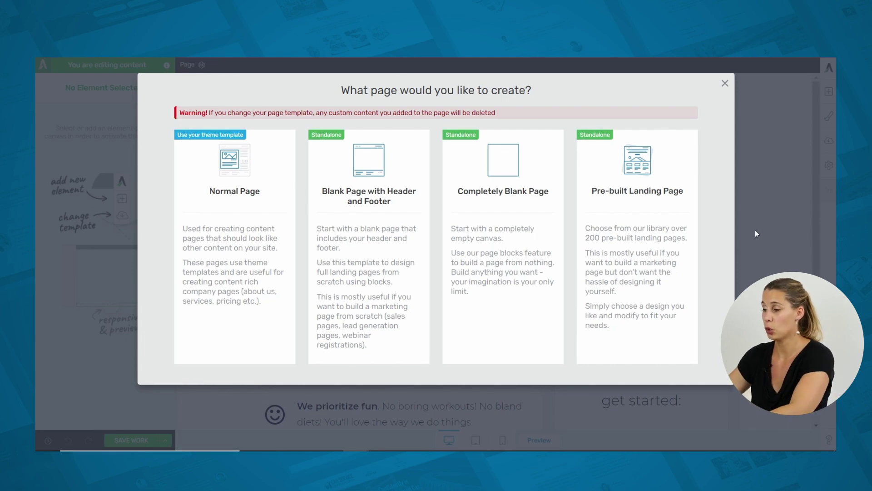
left_click(635, 157)
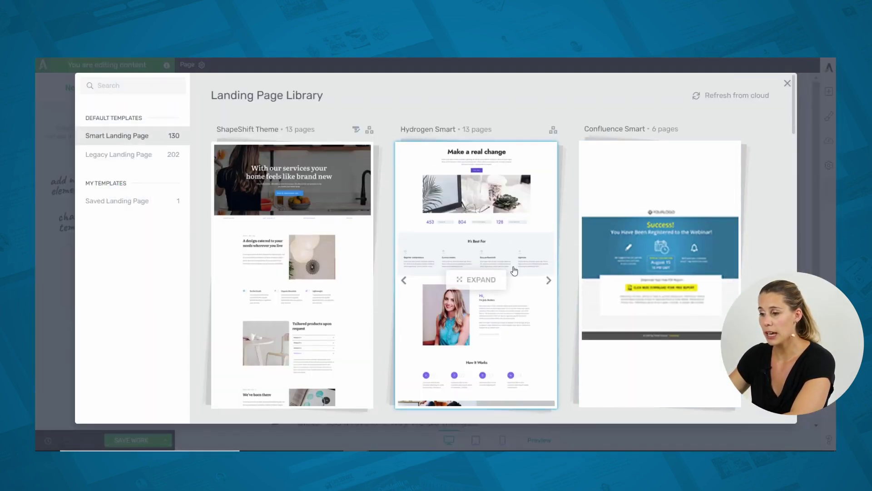
scroll(513, 271, "down", 8)
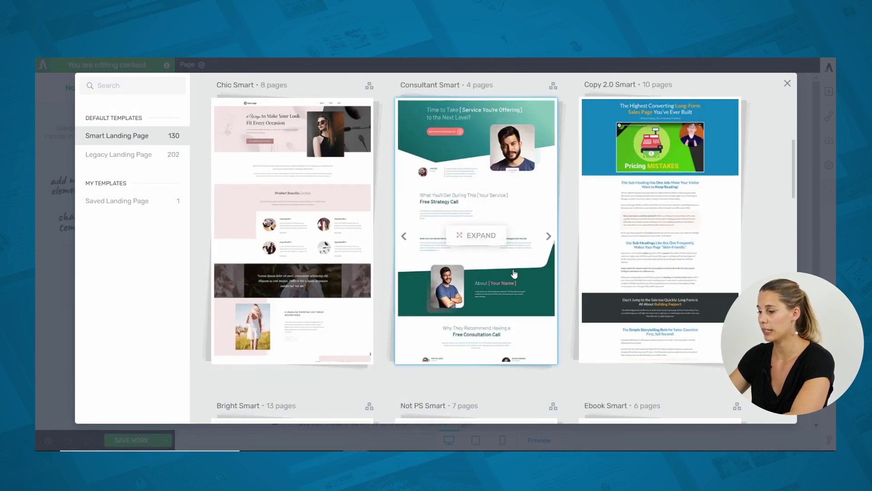
scroll(514, 272, "down", 3)
scroll(514, 273, "down", 5)
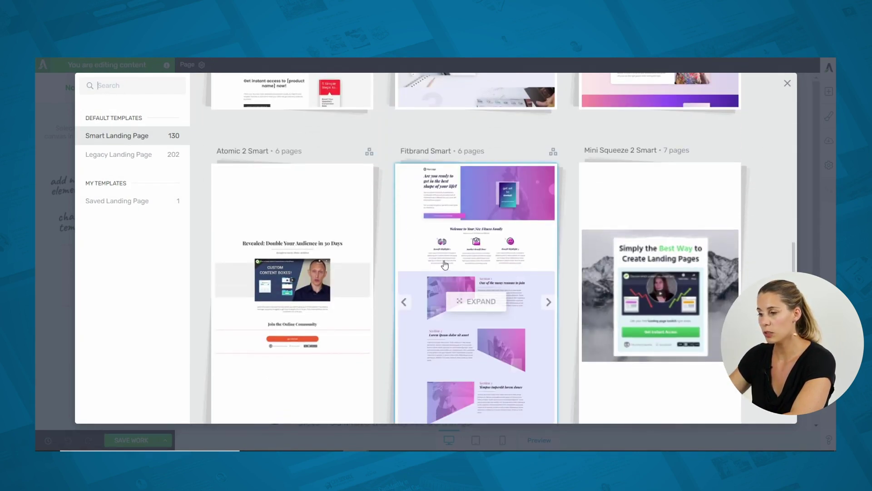
left_click(534, 247)
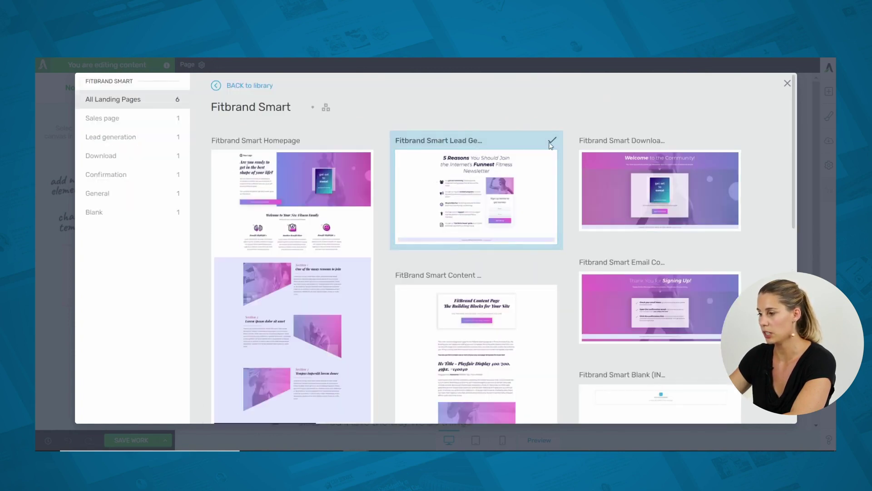
left_click(786, 85)
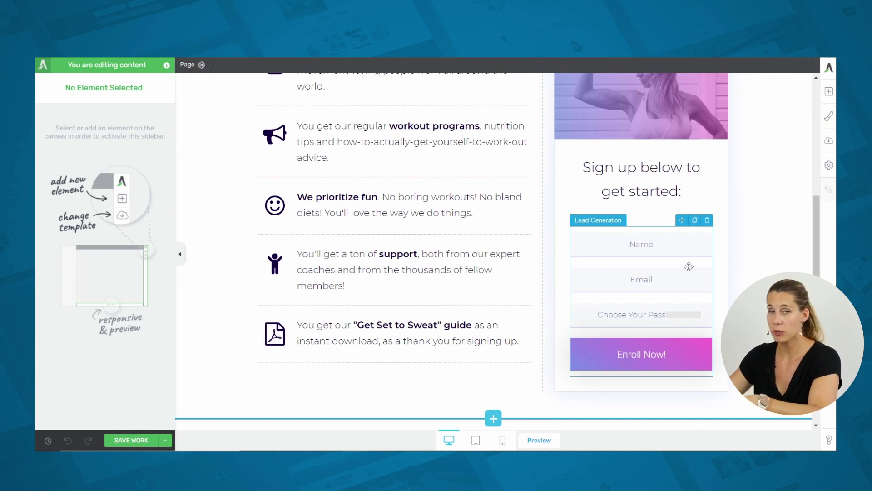
Step: Search the page elements for "le" to locate the Lead Generation element
left_click(828, 93)
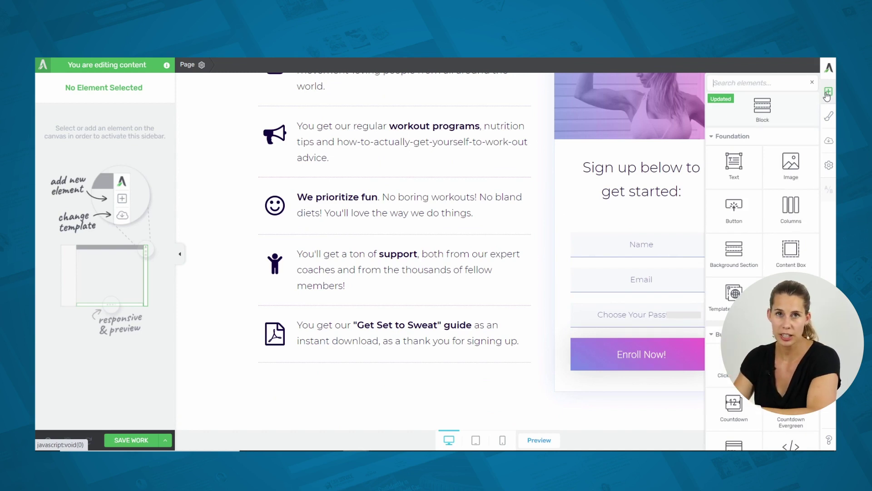
type("le")
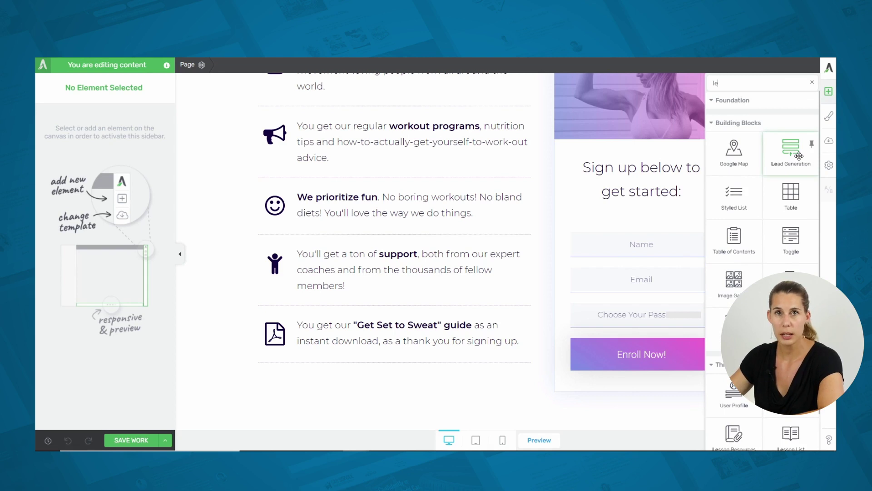
left_click_drag(798, 156, 609, 258)
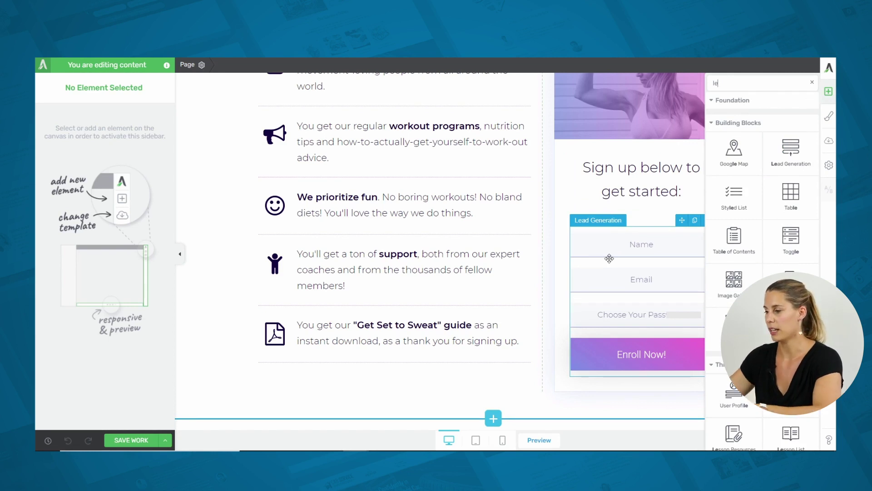
Step: Select the existing Lead Generation form below the "Sign up below to get started:" text to show its options
left_click(609, 257)
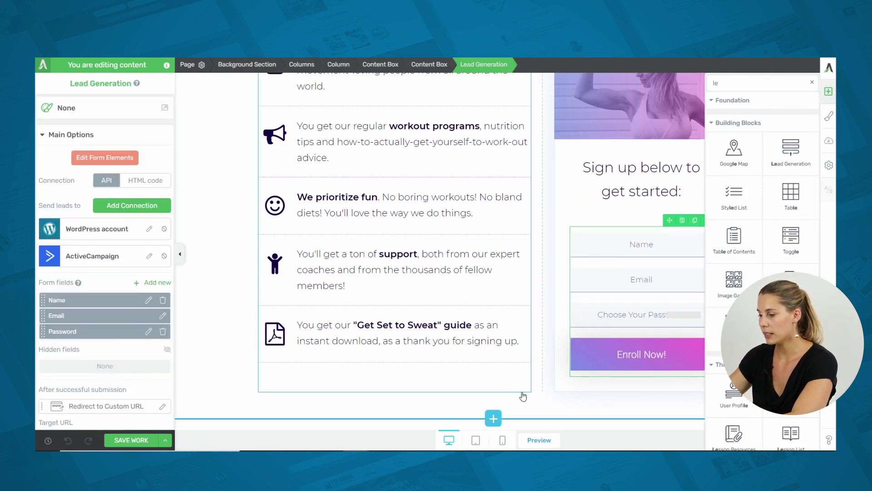
left_click(548, 400)
left_click(636, 271)
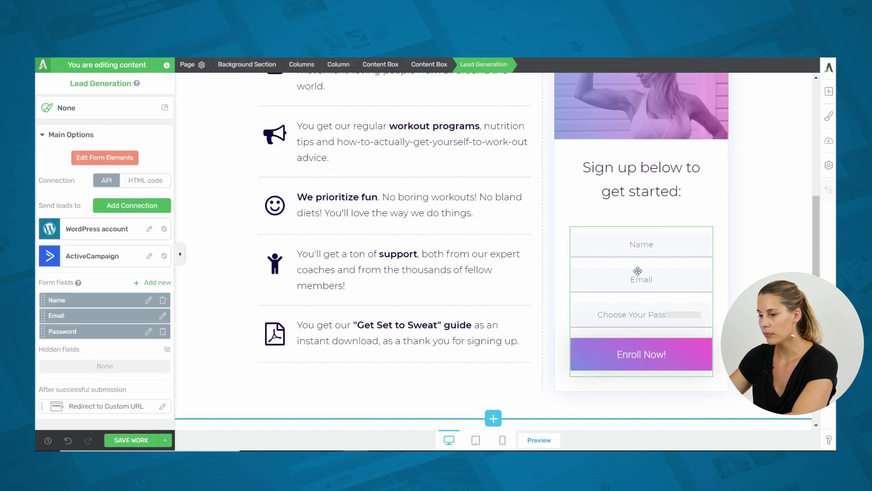
Step: Review the form's new-field options and the role granted by its WordPress account connection, leaving both unchanged
scroll(111, 172, "down", 2)
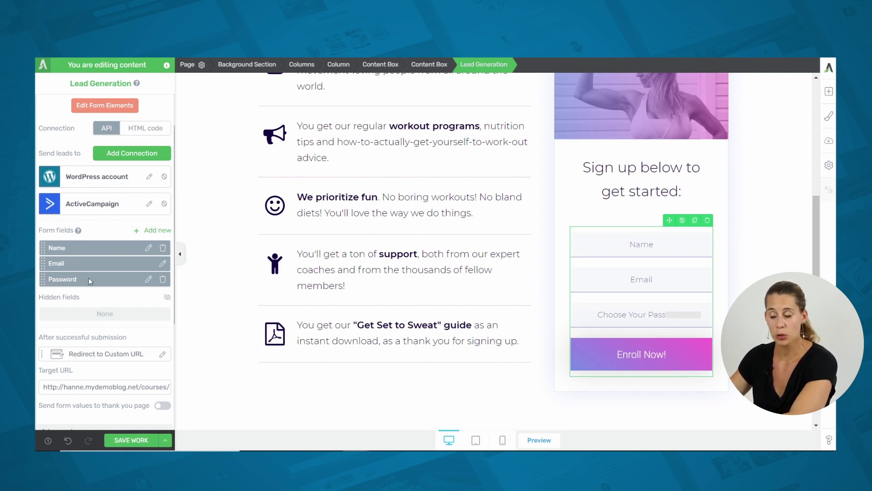
left_click(145, 231)
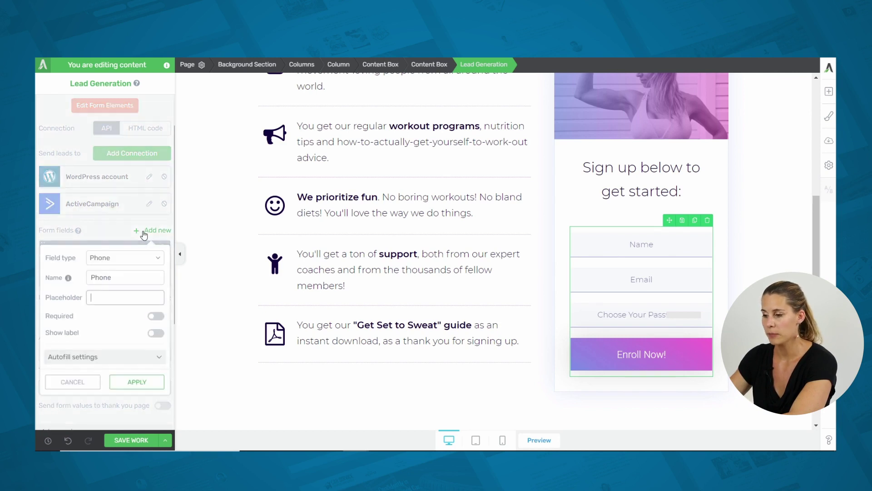
left_click(114, 260)
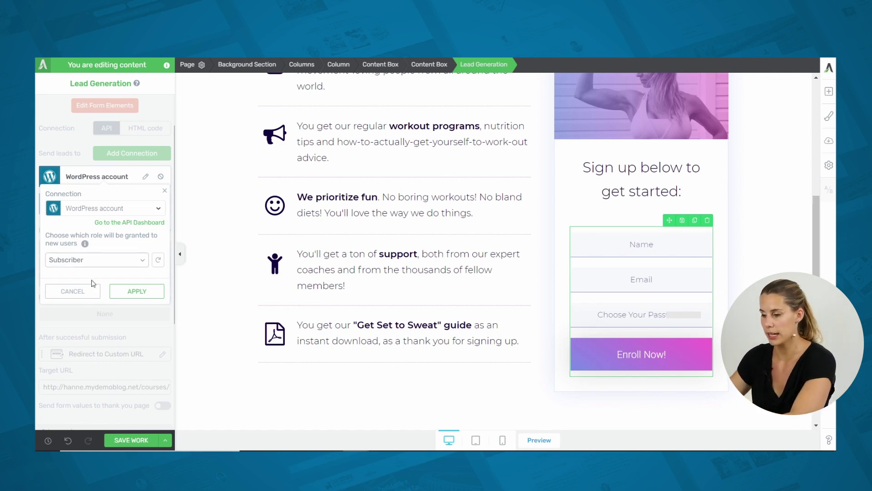
left_click(73, 291)
scroll(149, 226, "down", 1)
scroll(149, 226, "down", 1)
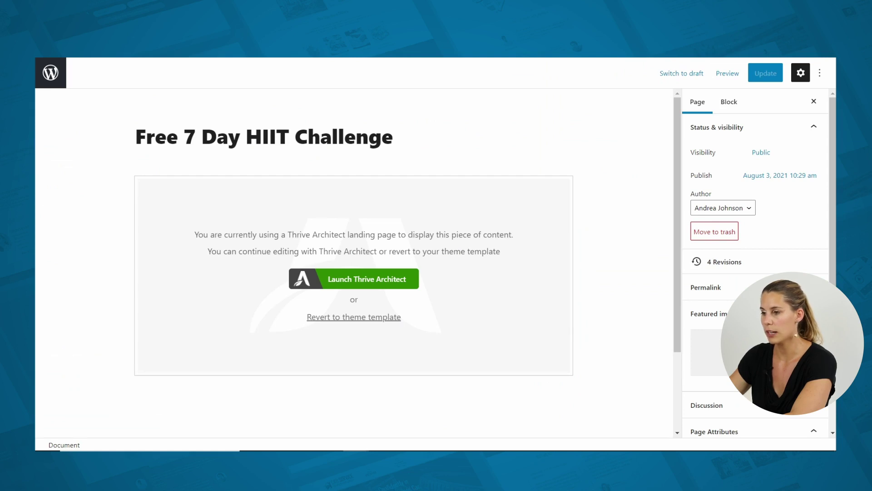
Step: Open the 7 Day HIIT Challenge course in Thrive Apprentice and copy its course URL
left_click(59, 74)
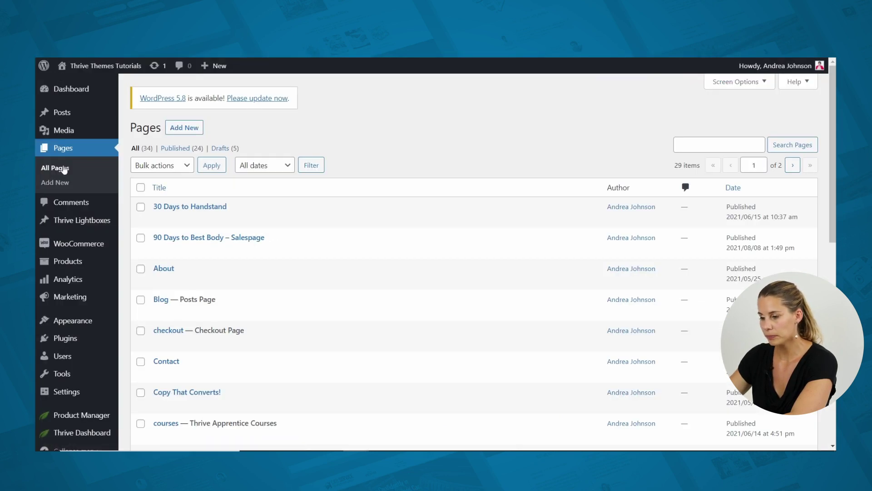
mouse_move(86, 434)
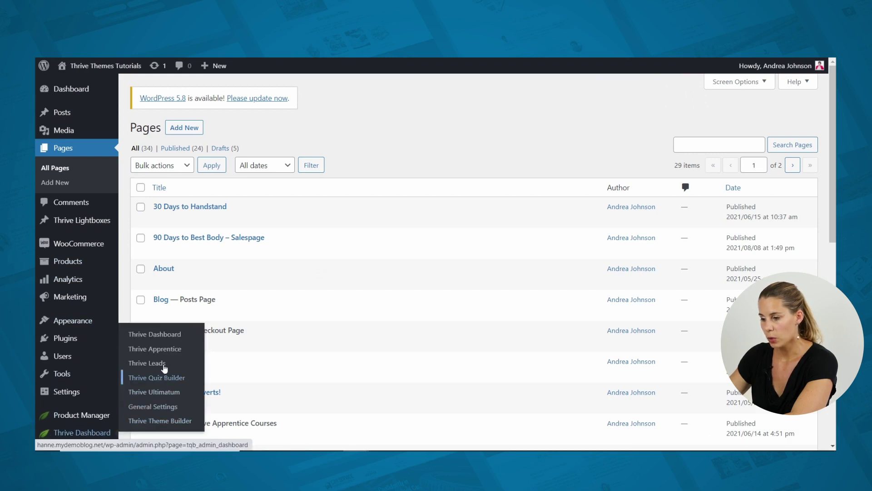
left_click(162, 349)
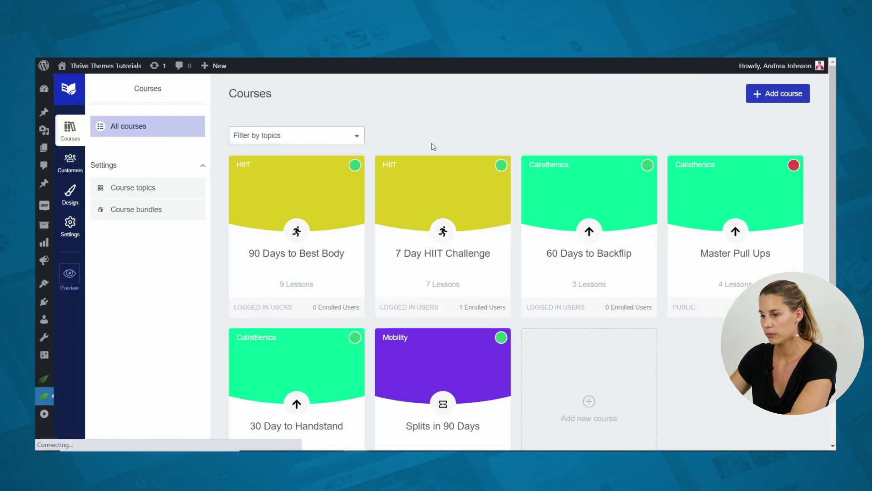
left_click(481, 238)
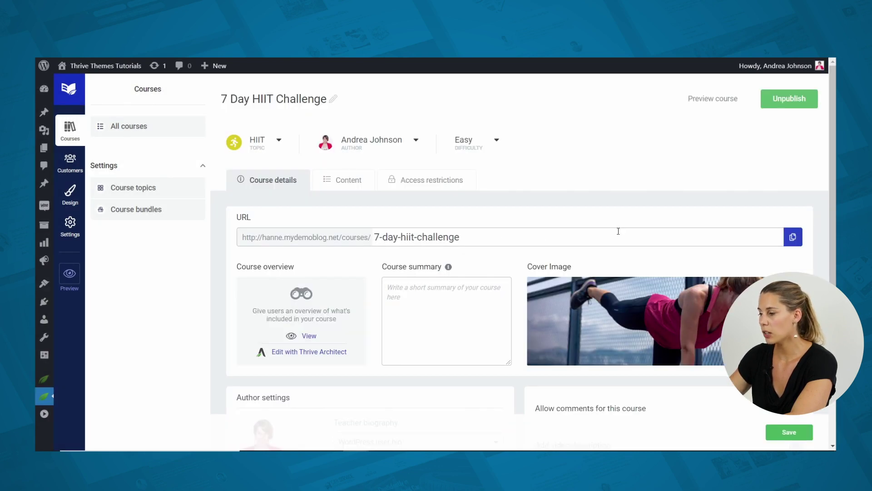
left_click(793, 236)
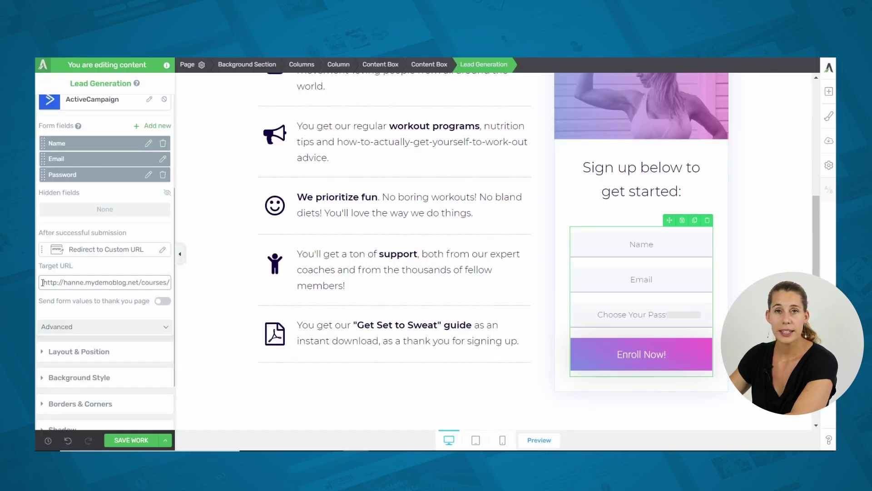
Step: Replace the form's redirect Target URL with the copied 7-day-hiit-challenge course address and save the page
triple_click(42, 283)
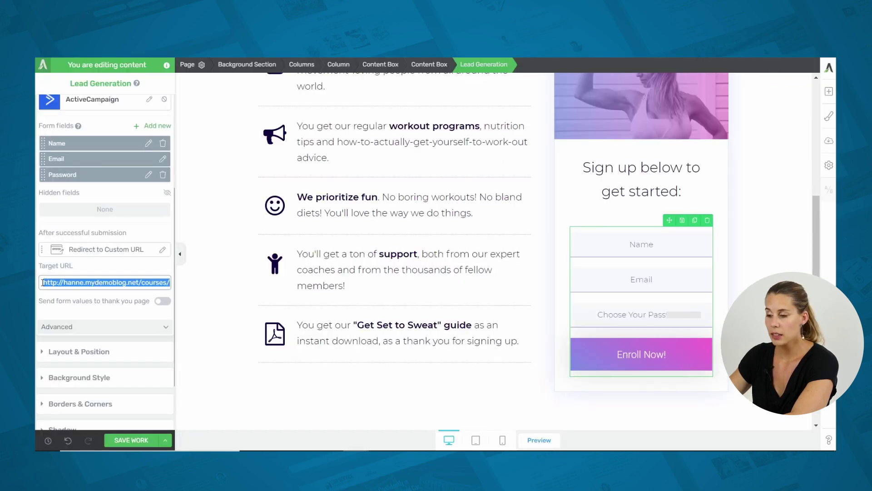
key("ctrl+v")
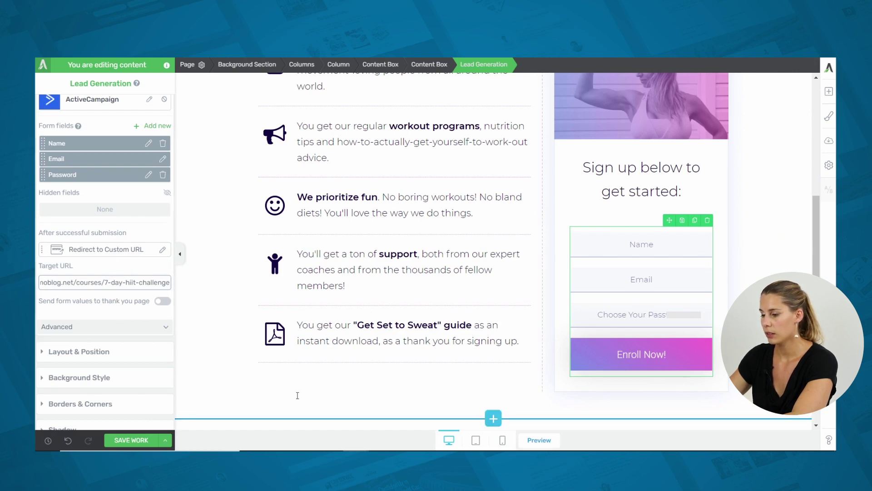
left_click(136, 441)
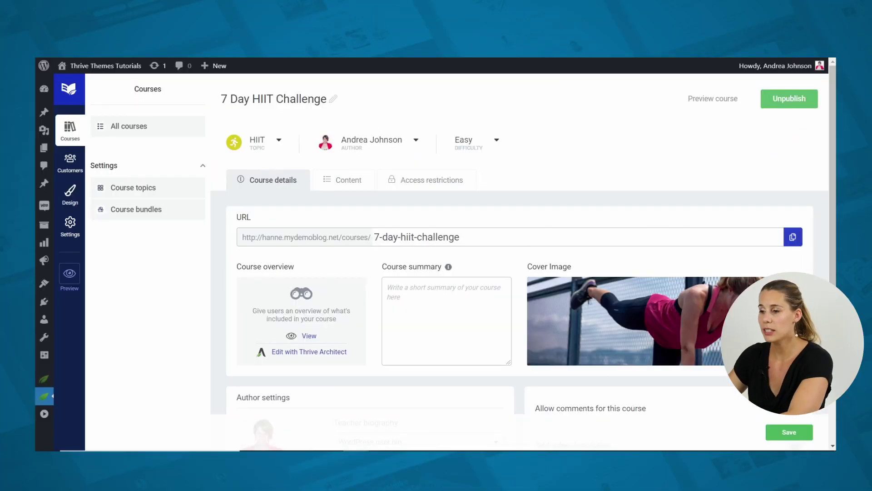
Step: Open the API Connections manager from the Thrive Dashboard
mouse_move(44, 395)
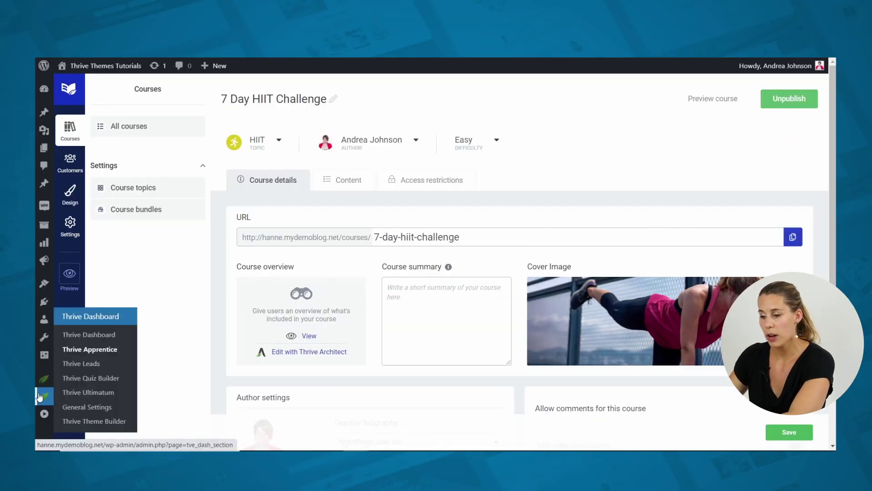
left_click(92, 336)
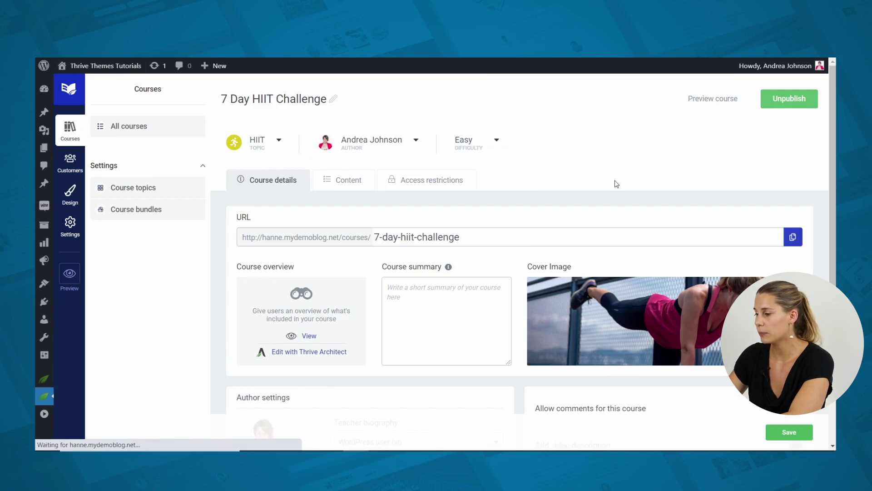
scroll(615, 184, "down", 12)
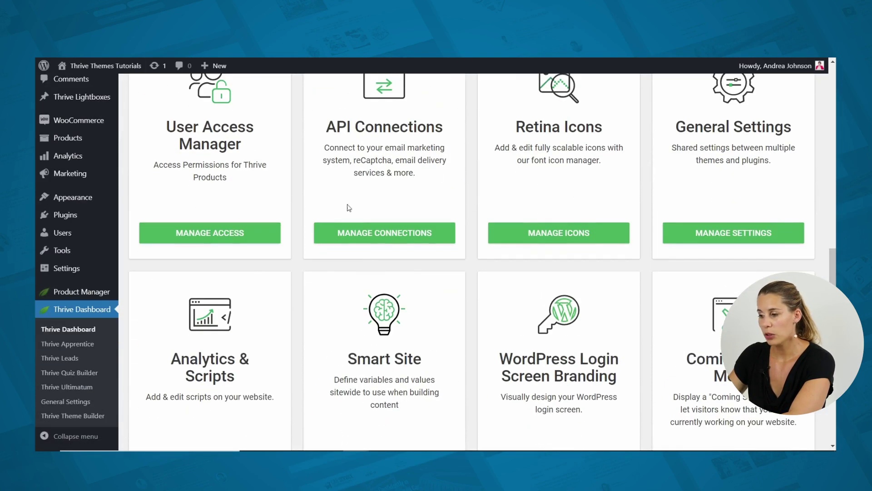
left_click(381, 234)
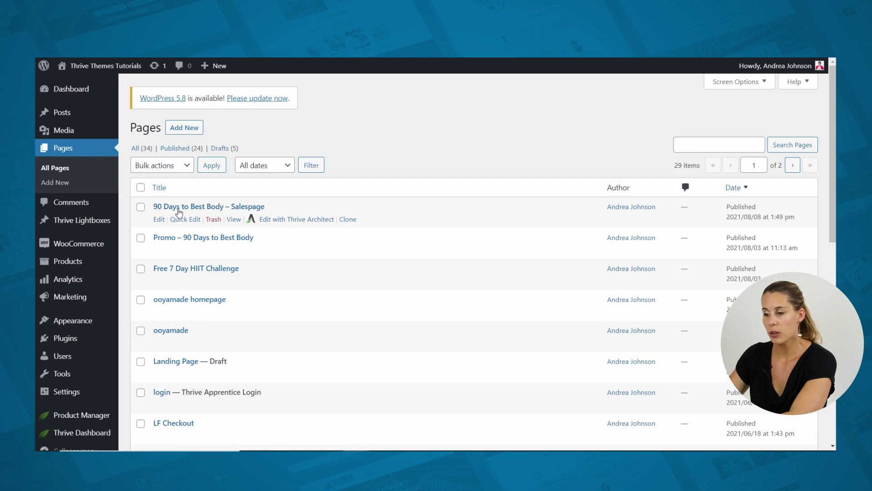
Step: Open the 90 Days to Best Body – Salespage in Thrive Architect and view the Bright Smart landing page templates without applying one
left_click(291, 220)
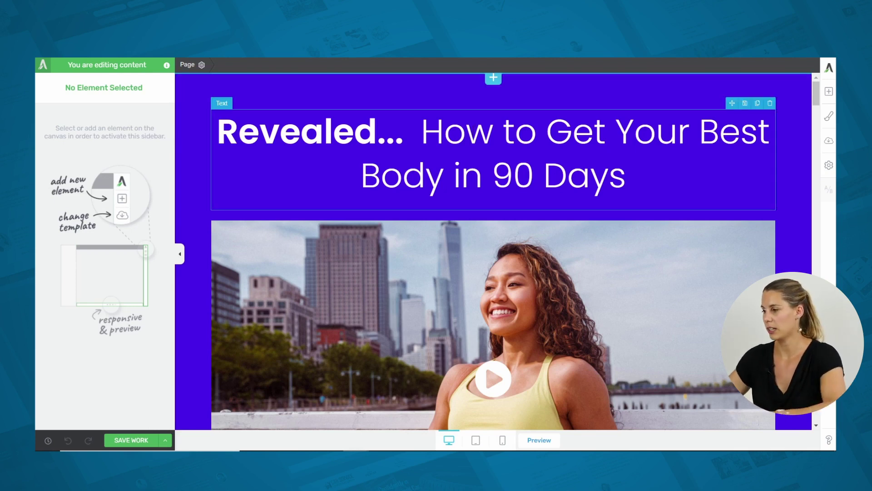
left_click(829, 140)
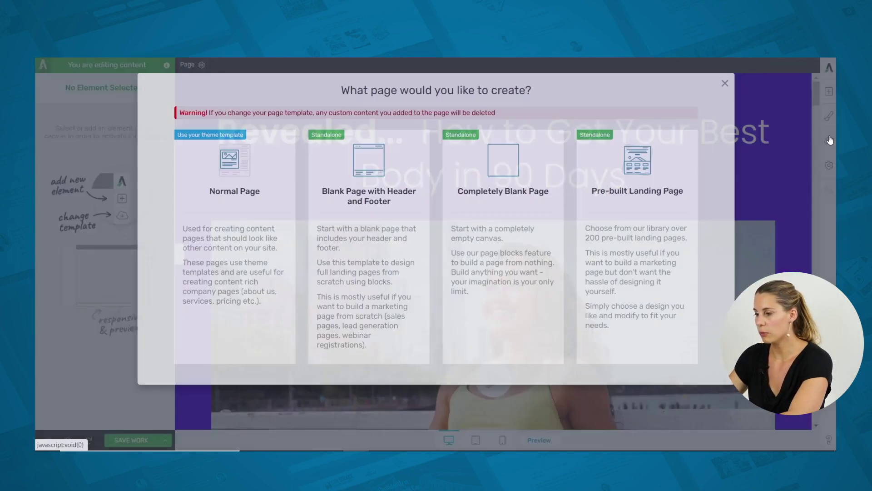
left_click(637, 191)
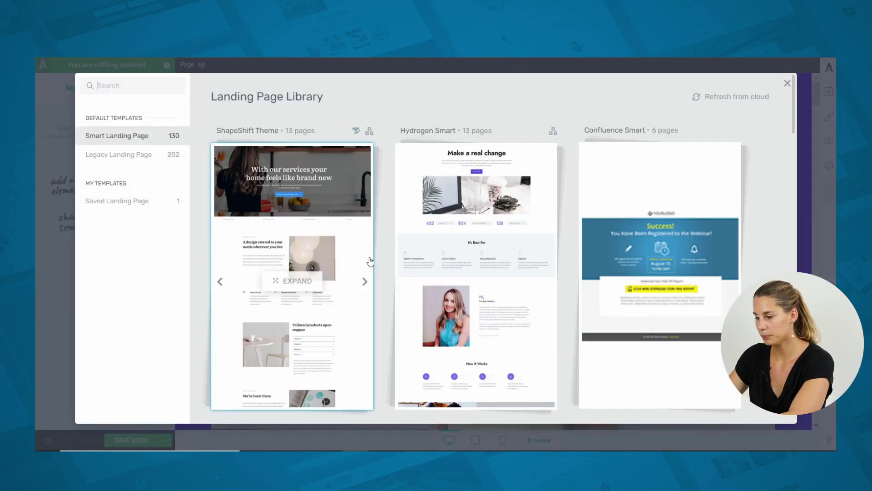
scroll(371, 261, "down", 10)
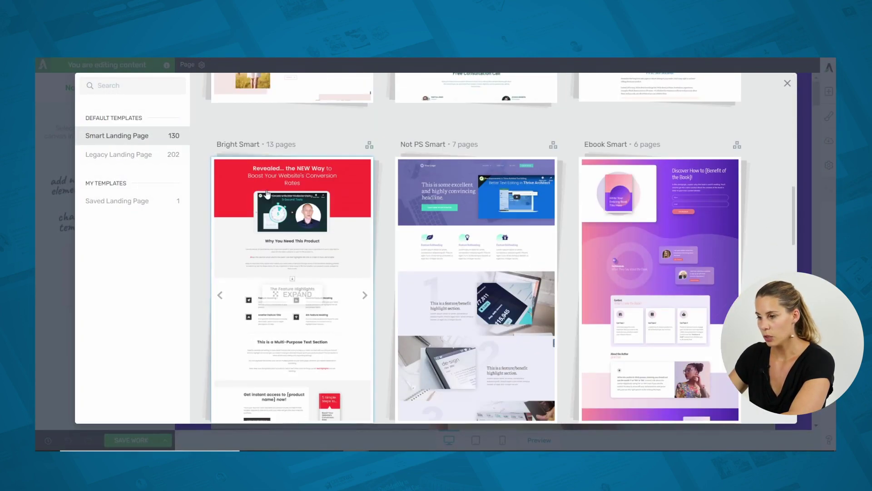
left_click(355, 202)
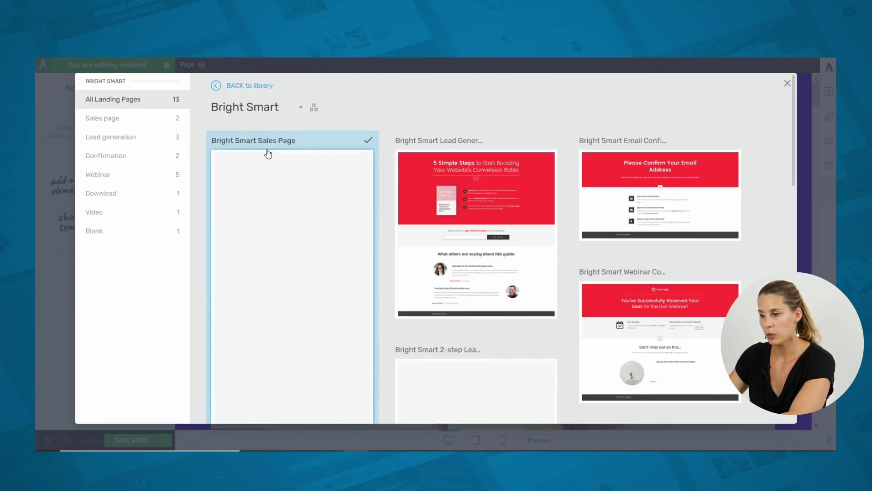
scroll(336, 199, "down", 2)
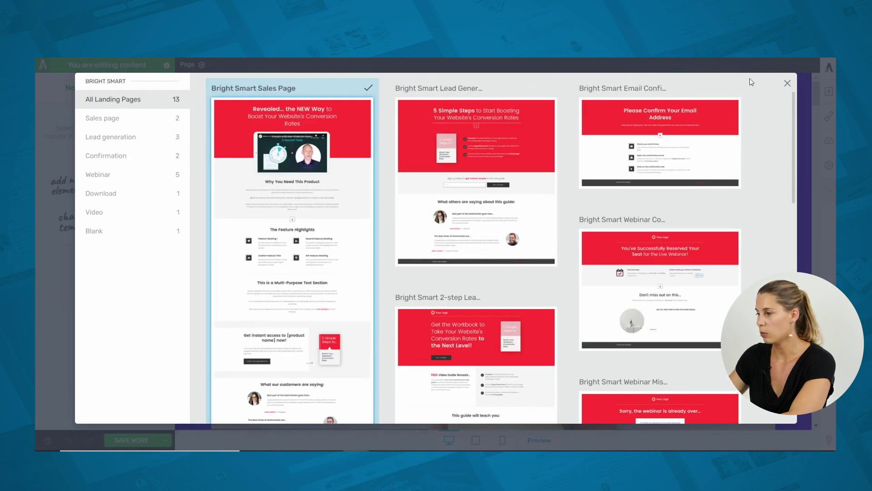
left_click(786, 86)
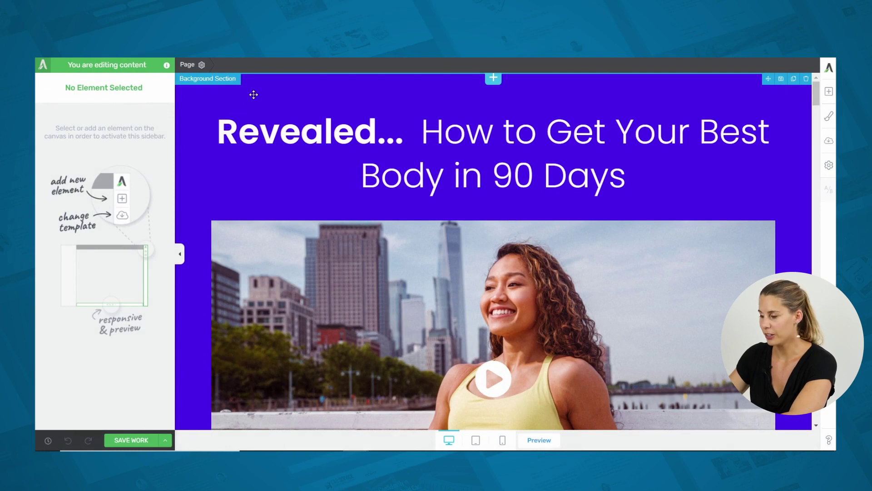
Step: Examine the sales page's master template colors, its headline background section and the feature highlights further down the page
left_click(828, 116)
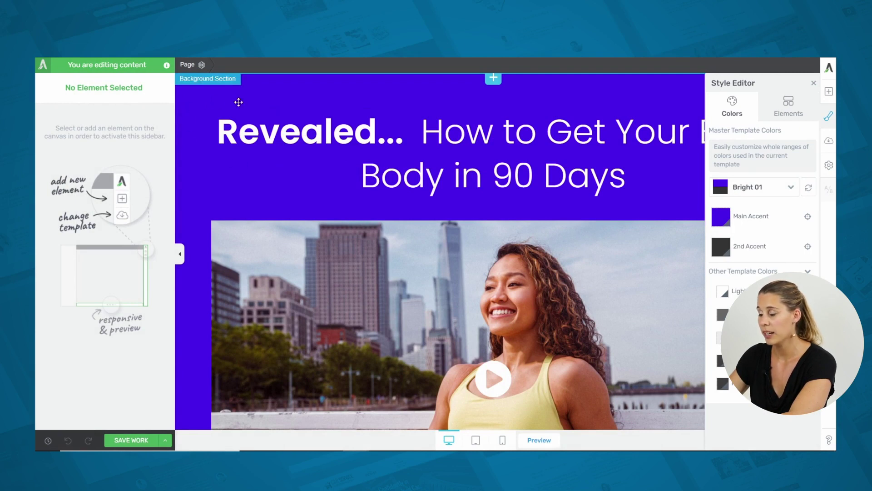
left_click(213, 157)
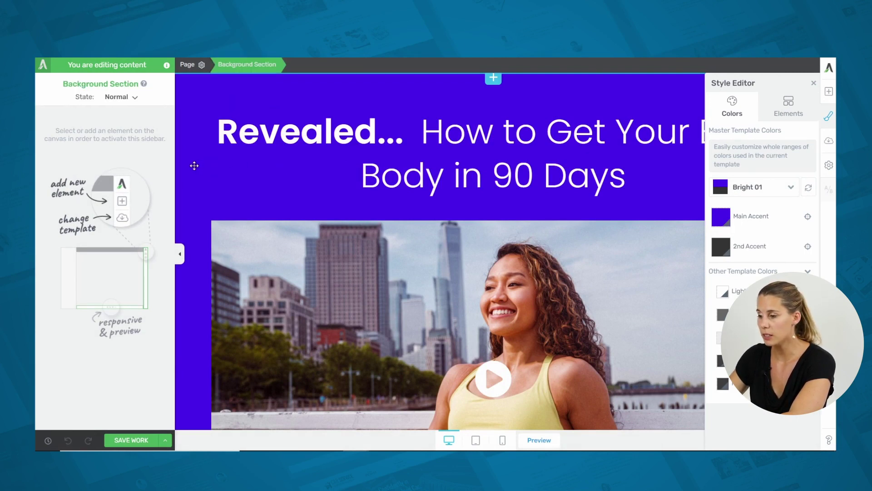
left_click(813, 84)
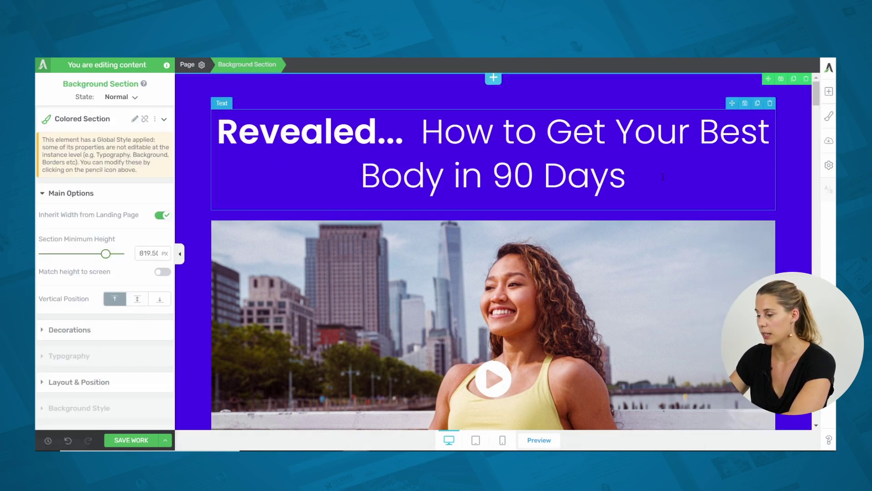
scroll(662, 179, "down", 8)
scroll(663, 180, "down", 10)
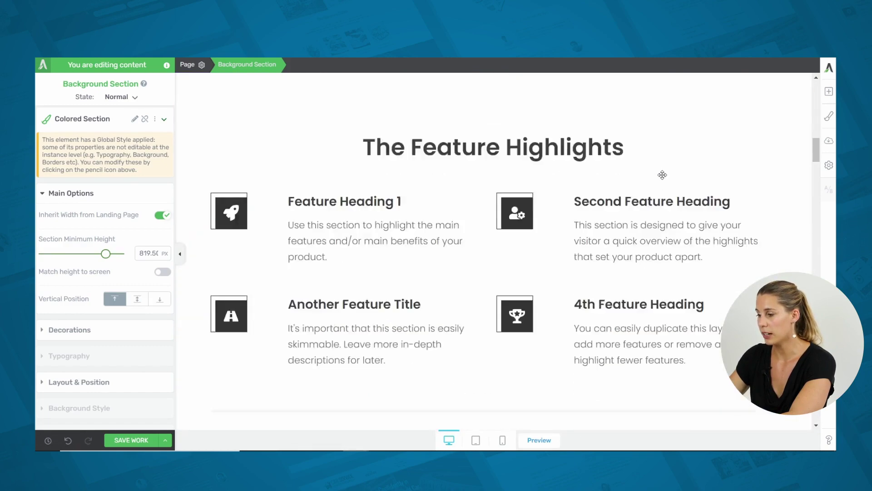
left_click_drag(814, 191, 817, 86)
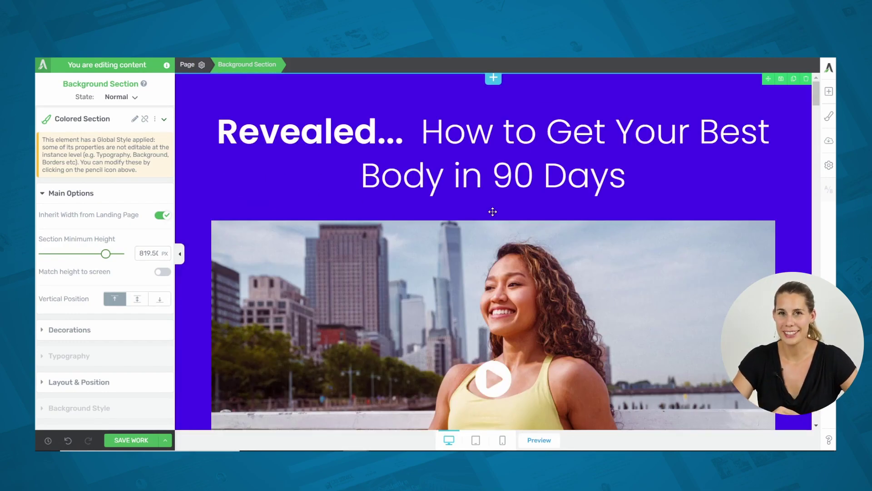
Step: Inspect the "YES, I WANT ACCESS NOW!" button's WooCommerce link, including its add-to-cart product and checkout redirect
scroll(495, 212, "down", 6)
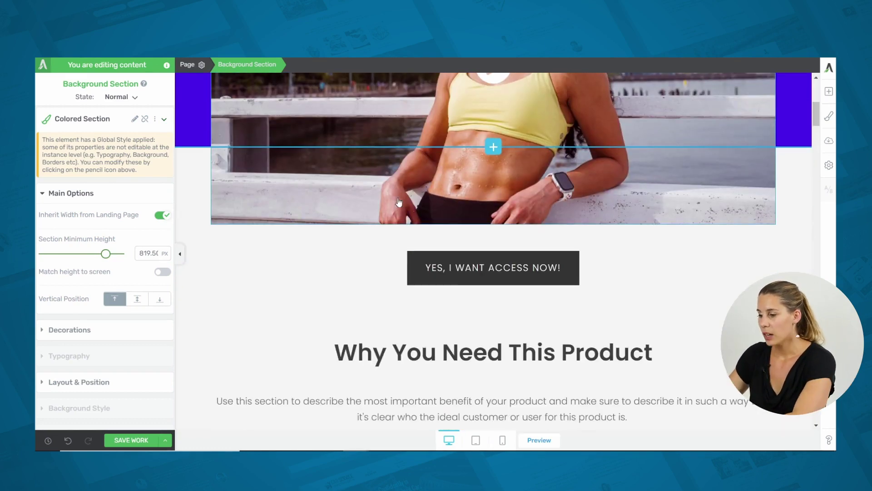
left_click(451, 254)
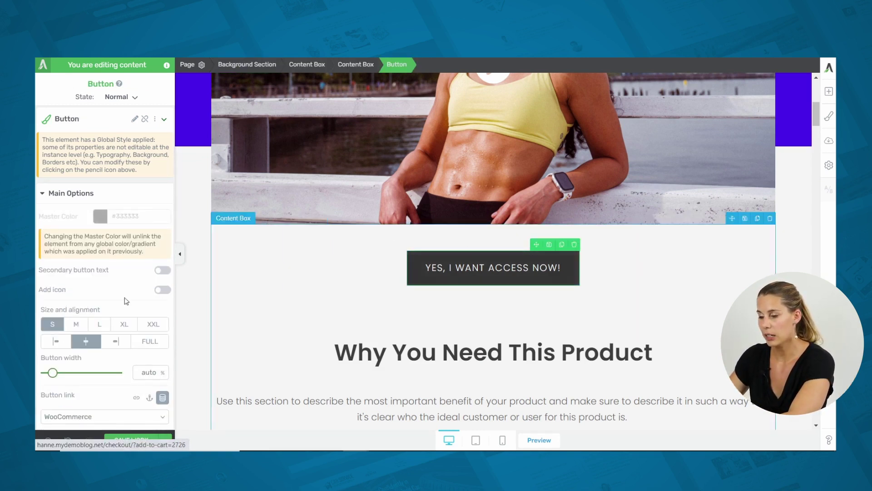
scroll(129, 304, "down", 3)
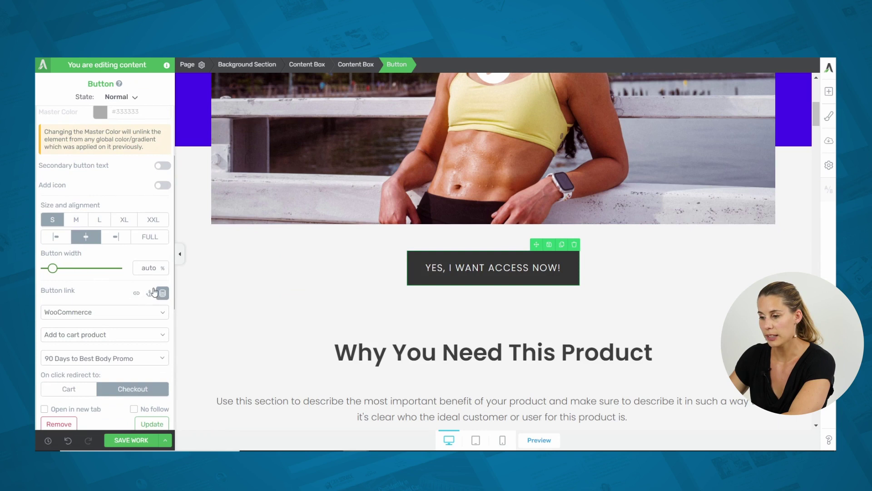
left_click(137, 314)
left_click(92, 347)
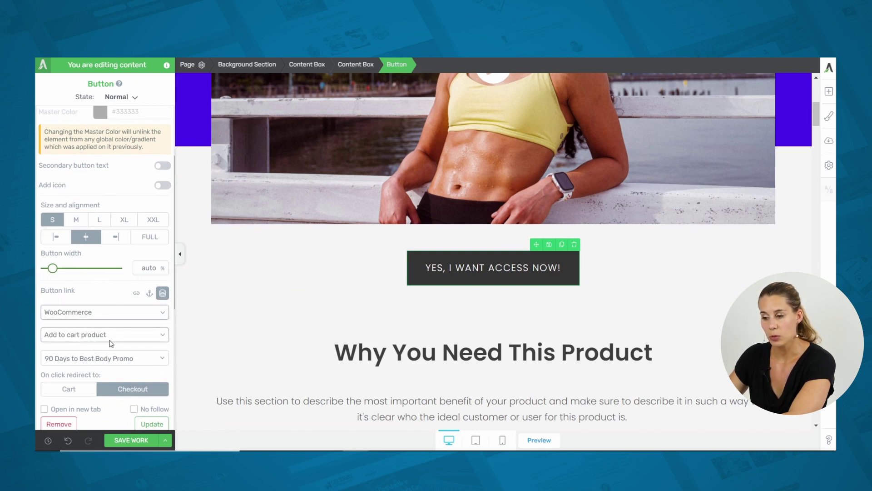
scroll(110, 344, "down", 1)
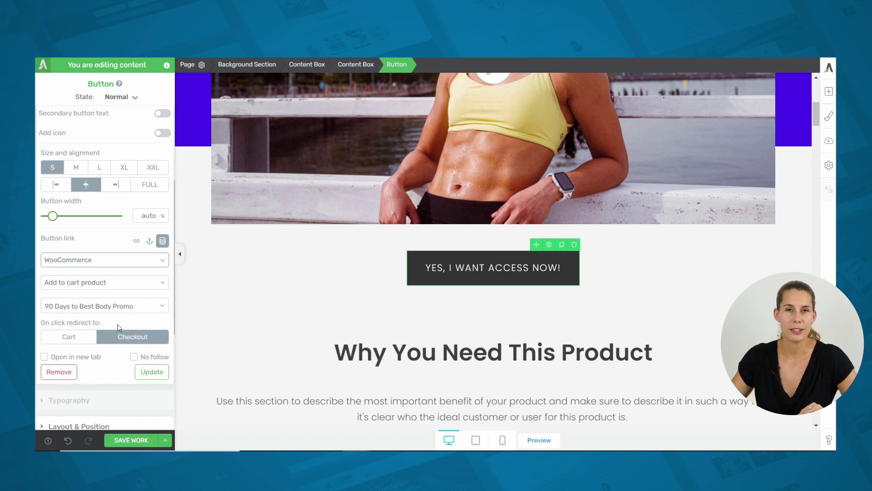
scroll(516, 331, "up", 10)
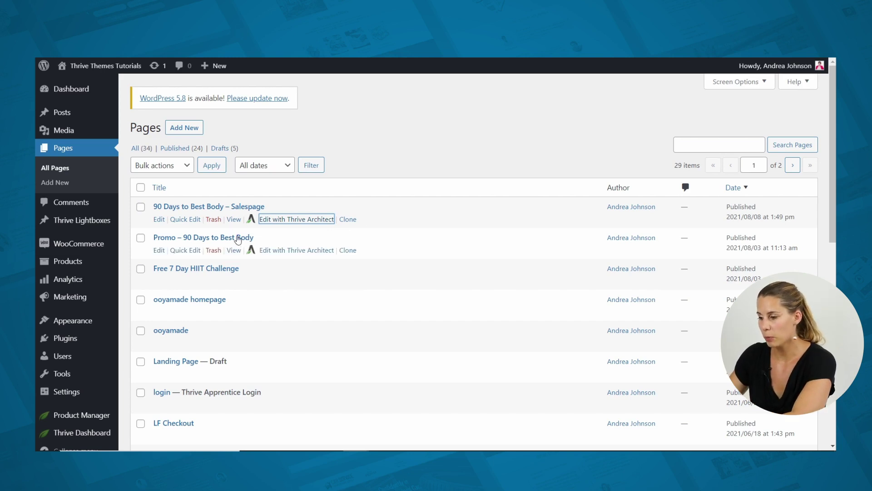
Step: Open the Promo – 90 Days to Best Body page for editing in Thrive Architect
left_click(296, 251)
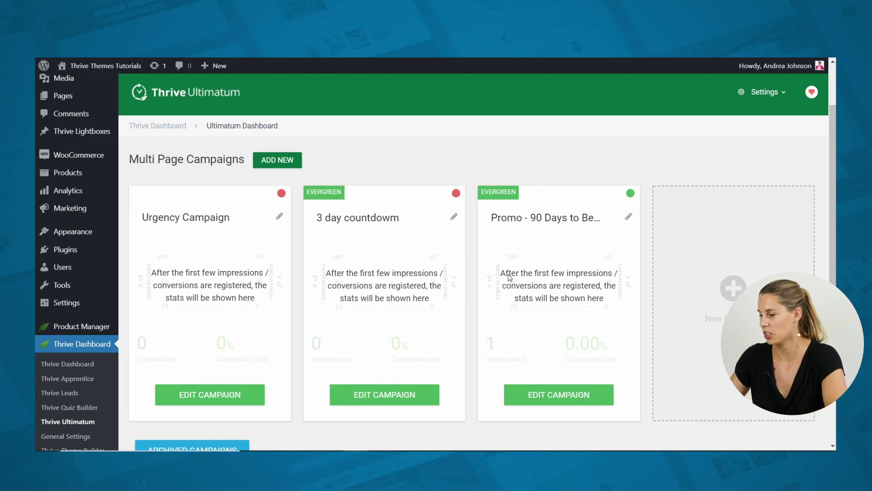
Step: Open the Promo - 90 Days to Best Body campaign in Thrive Ultimatum and review its evergreen countdown duration, lockdown and start trigger
left_click(576, 393)
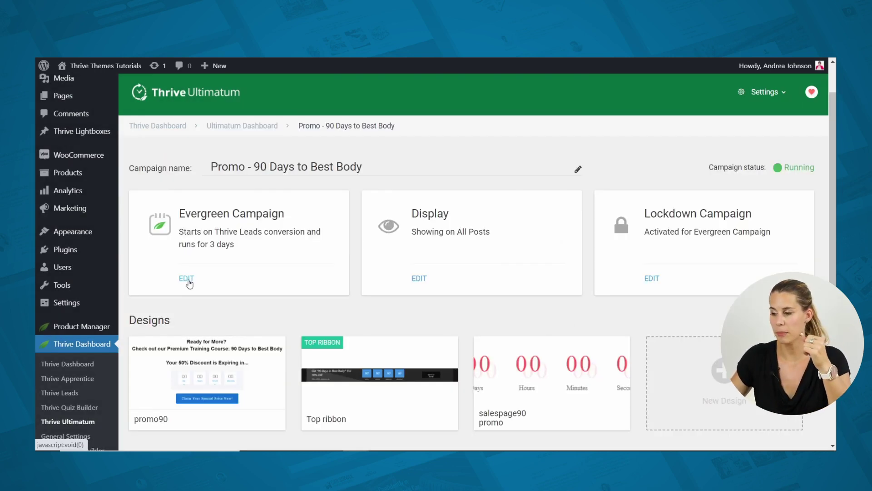
left_click(186, 278)
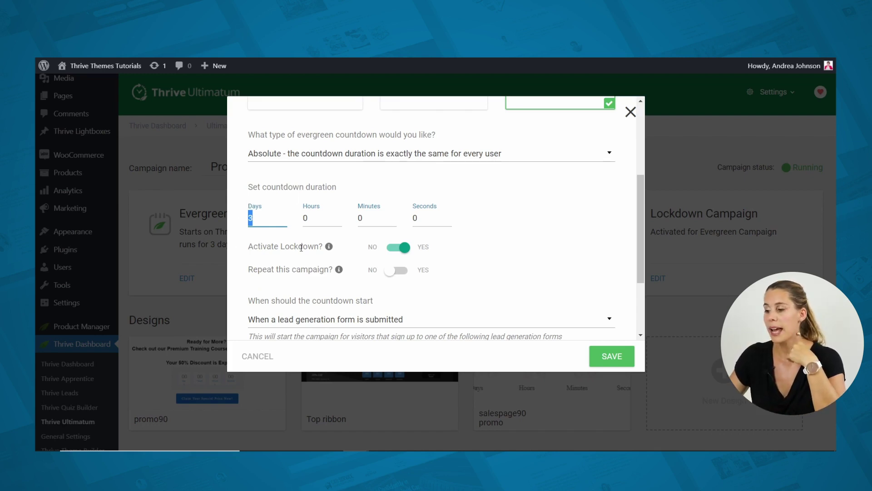
scroll(568, 253, "down", 1)
scroll(568, 253, "down", 2)
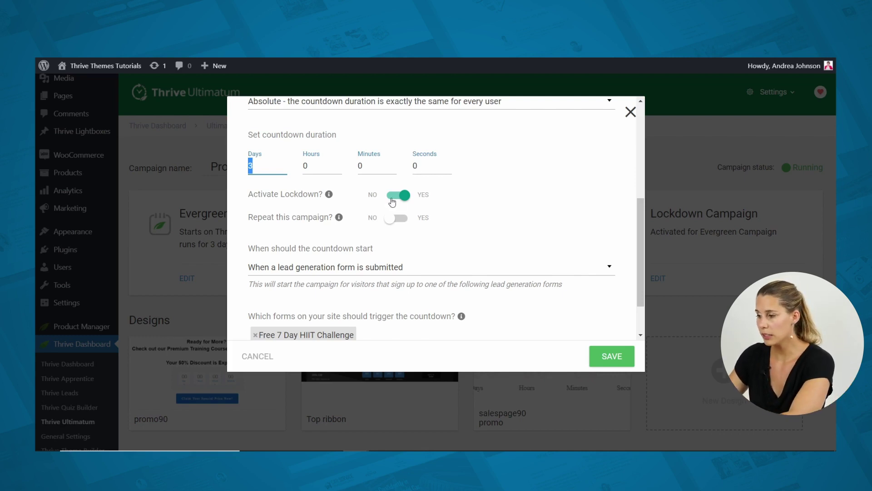
scroll(500, 220, "down", 2)
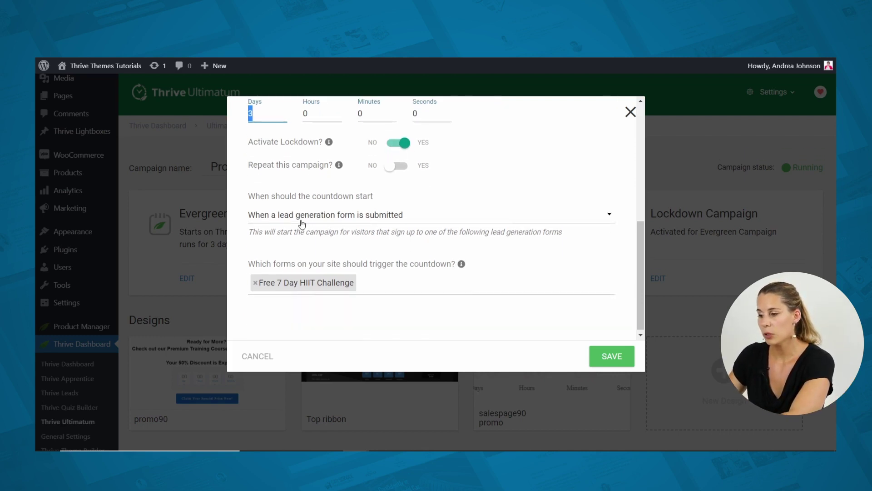
left_click(414, 218)
left_click(359, 239)
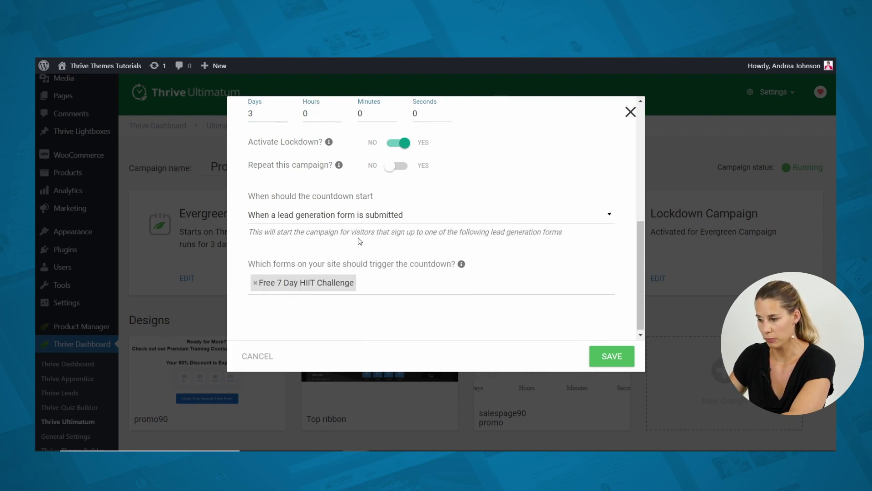
Step: Clear the countdown's trigger form, choose the Free 7 Day HIIT Challenge page as the trigger again and save the evergreen settings
left_click(255, 286)
left_click(278, 288)
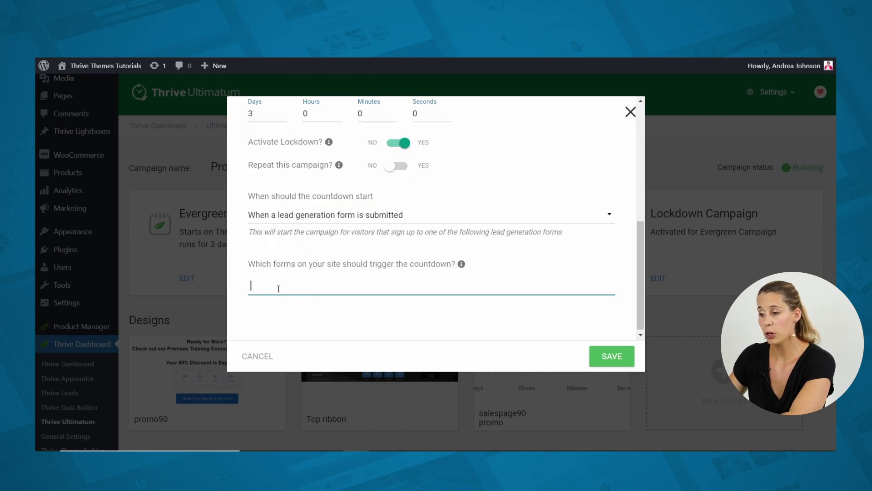
type("f")
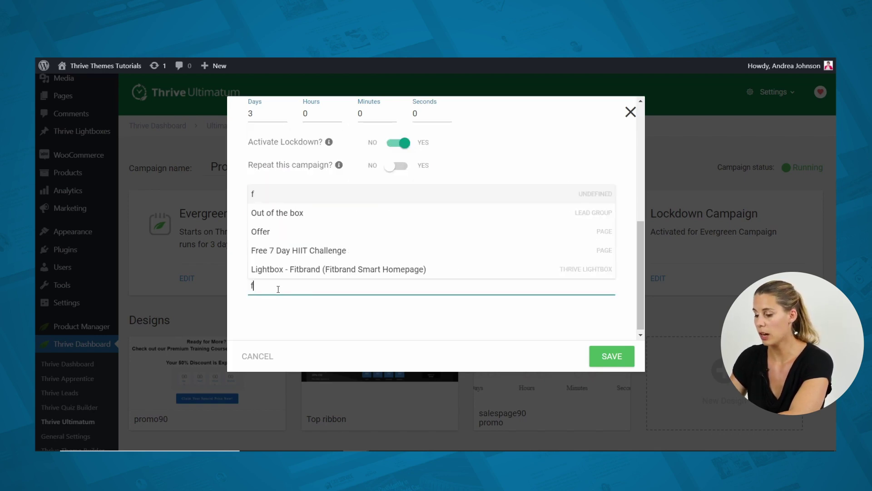
type("ree")
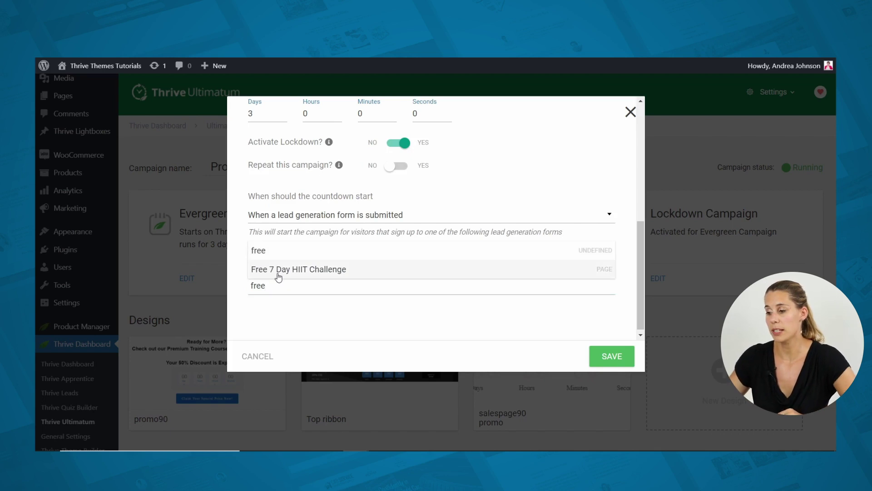
left_click(277, 273)
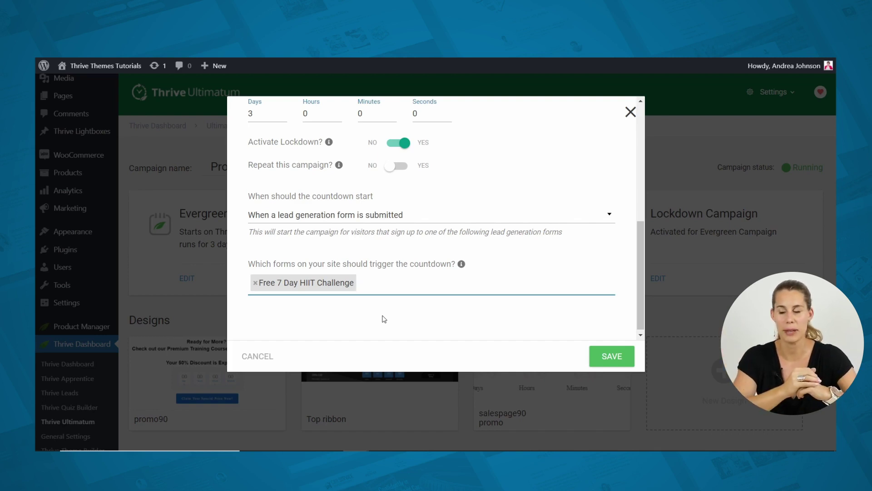
left_click(612, 355)
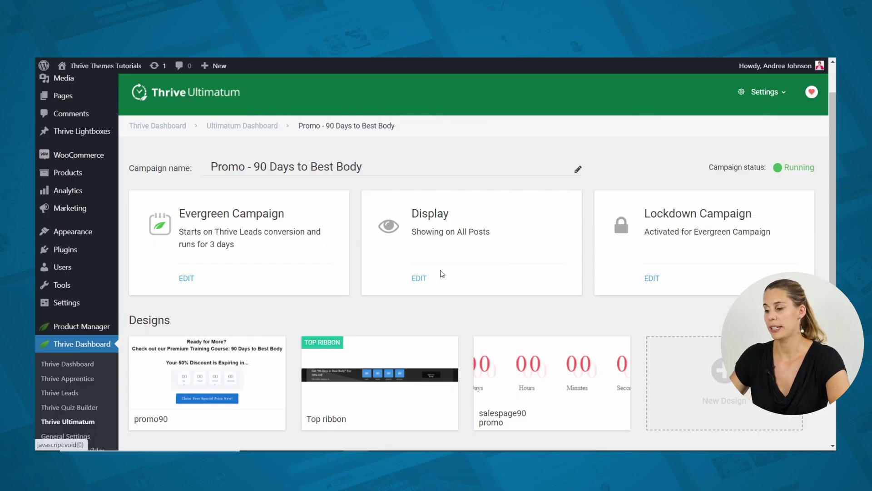
Step: Review where the campaign is displayed and save its display settings with All Posts selected
left_click(420, 281)
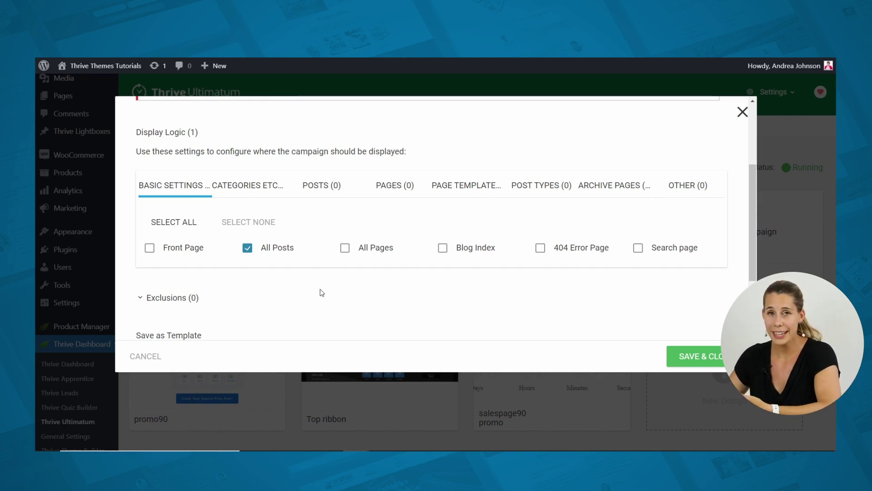
left_click(712, 360)
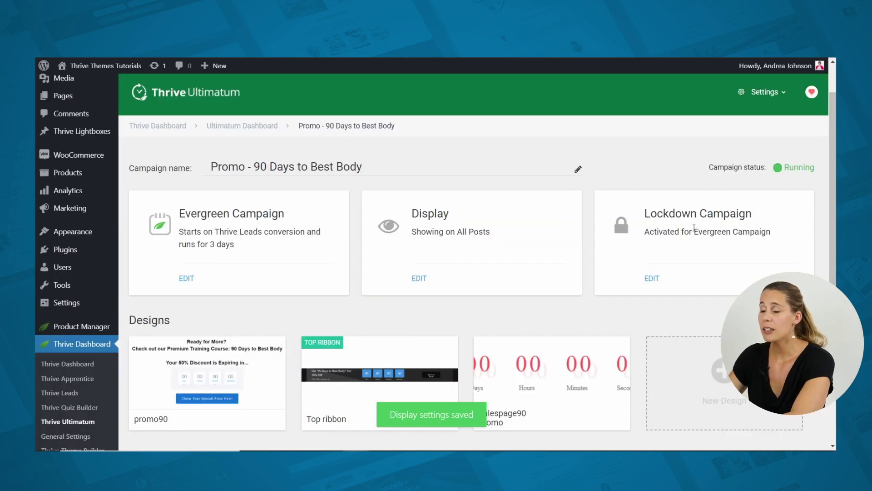
Step: Review the lockdown campaign's pre-access, expired and promotion pages and save the lockdown settings
left_click(650, 283)
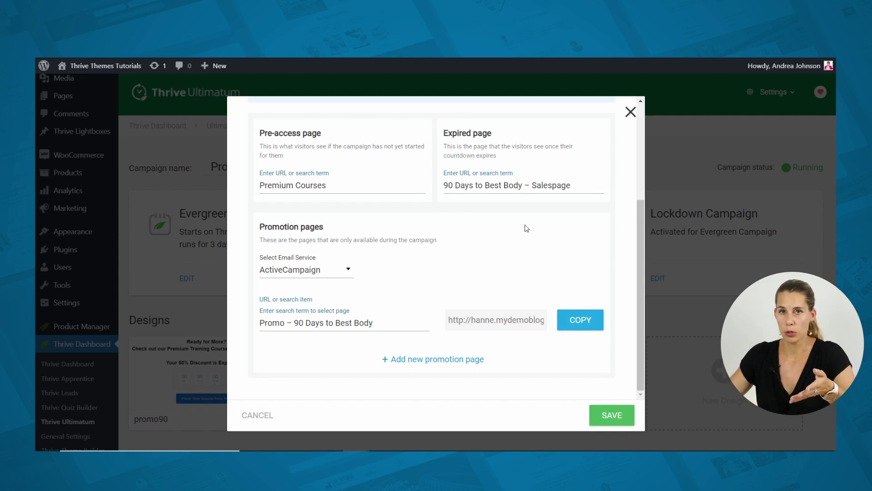
left_click(610, 416)
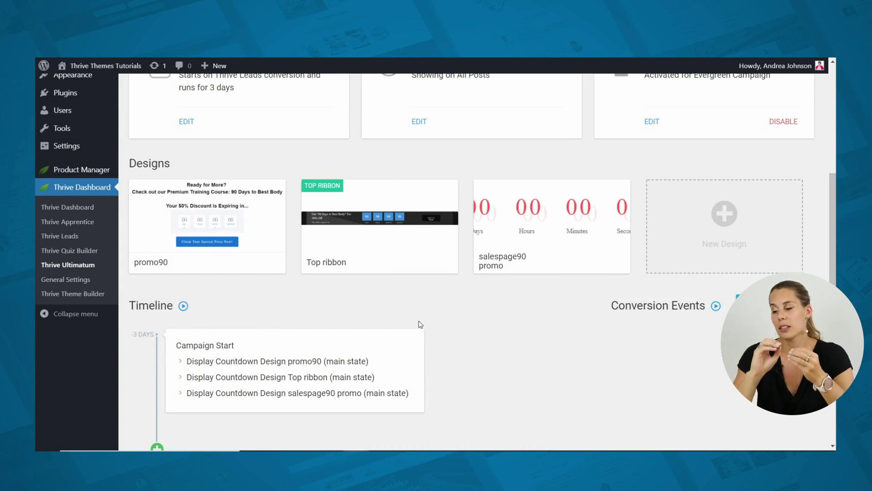
Step: Open the promo90 shortcode design for editing and check the target URL of its Claim Your Special Price Now! button
left_click(702, 218)
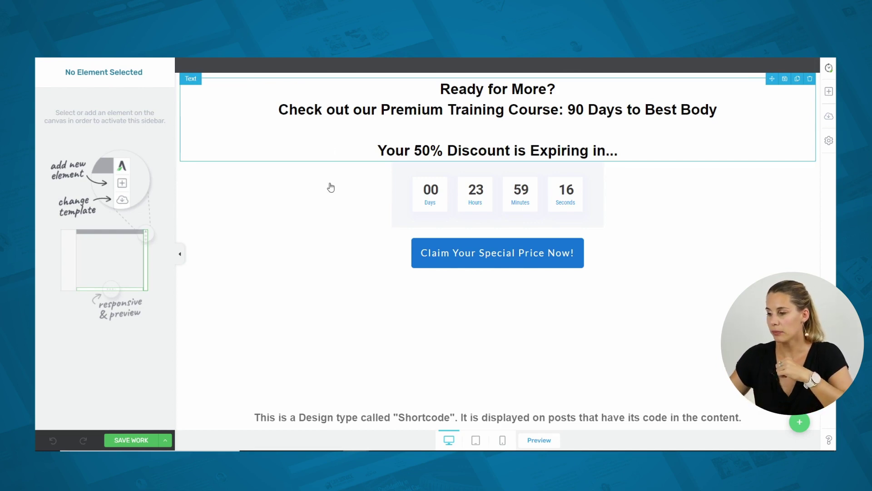
left_click(488, 243)
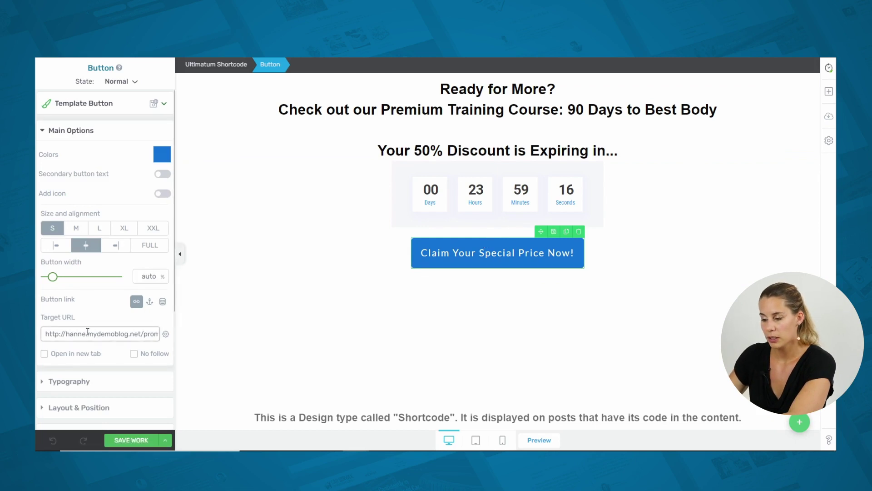
double_click(119, 335)
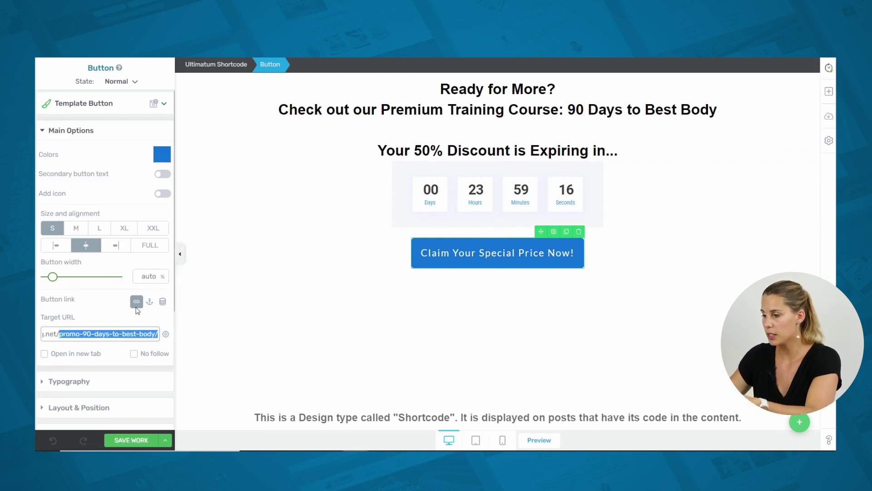
Step: Browse the available countdown templates for the promo90 design's timer and close the library without choosing one
left_click(429, 169)
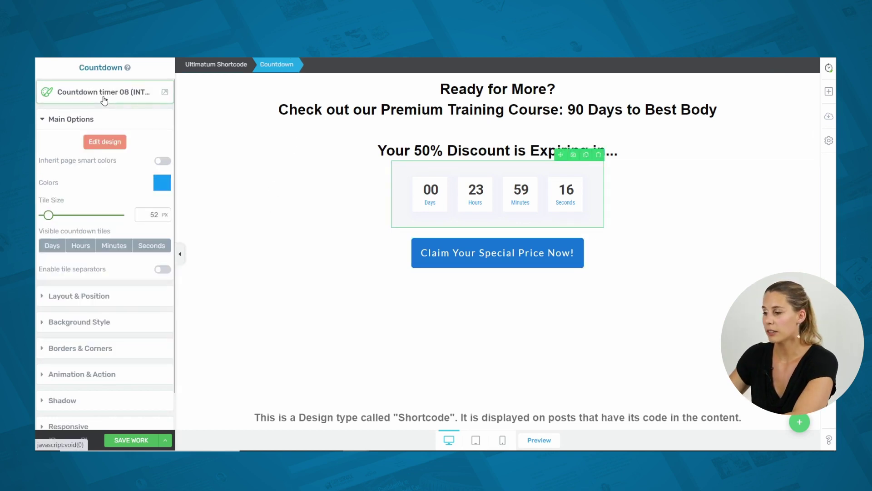
left_click(104, 93)
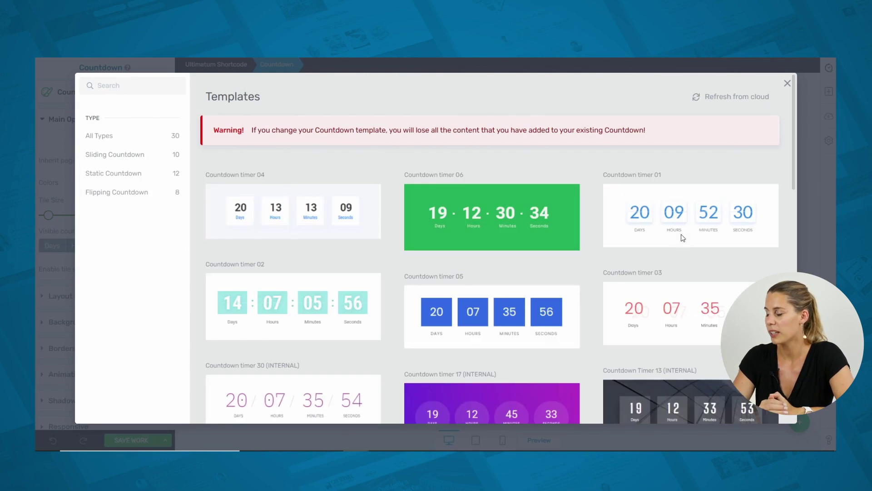
scroll(579, 195, "down", 6)
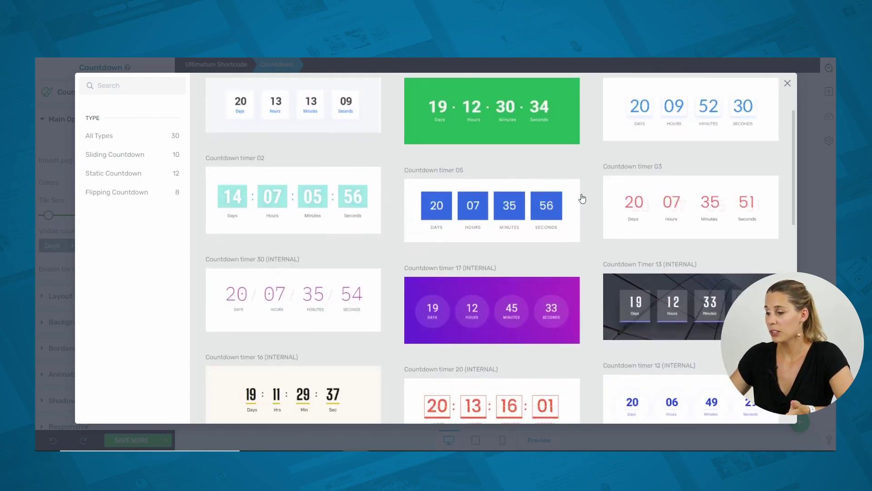
scroll(582, 198, "down", 1)
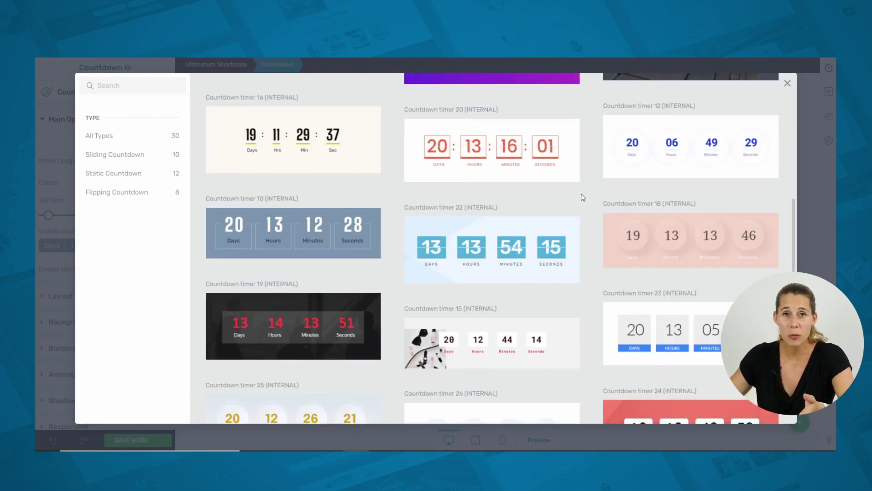
scroll(581, 196, "up", 3)
scroll(582, 197, "down", 7)
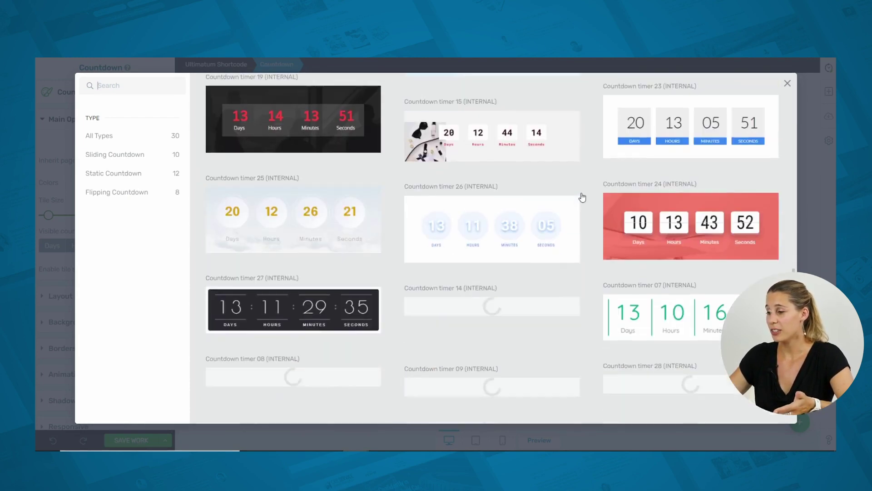
scroll(582, 197, "down", 2)
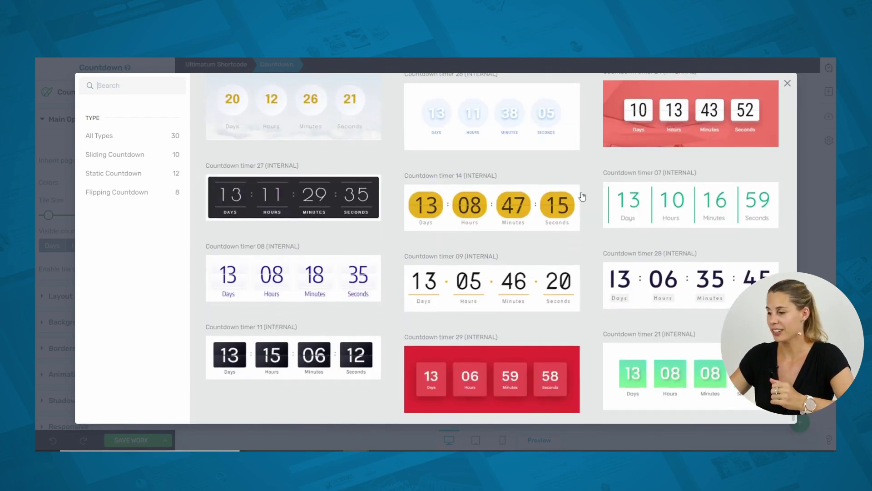
scroll(581, 195, "up", 10)
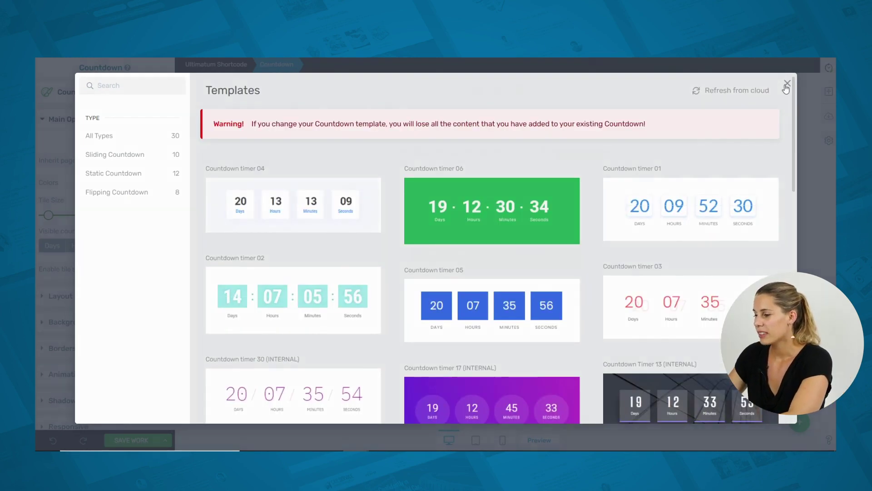
left_click(787, 84)
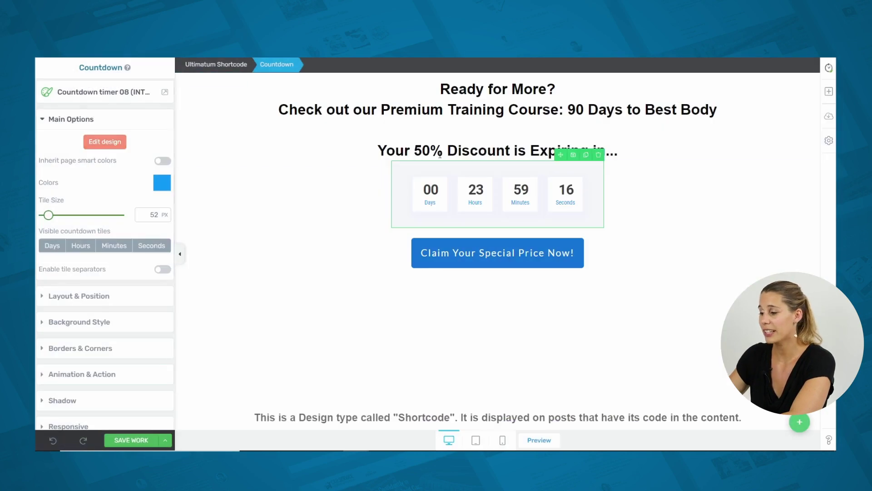
Step: Hide the Seconds tile of the promo90 countdown, show it again and finish editing the timer design
left_click(95, 143)
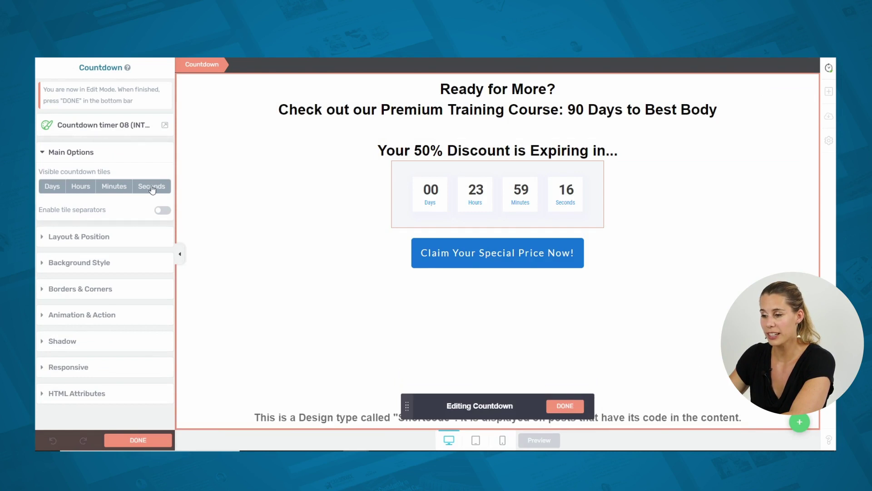
left_click(152, 187)
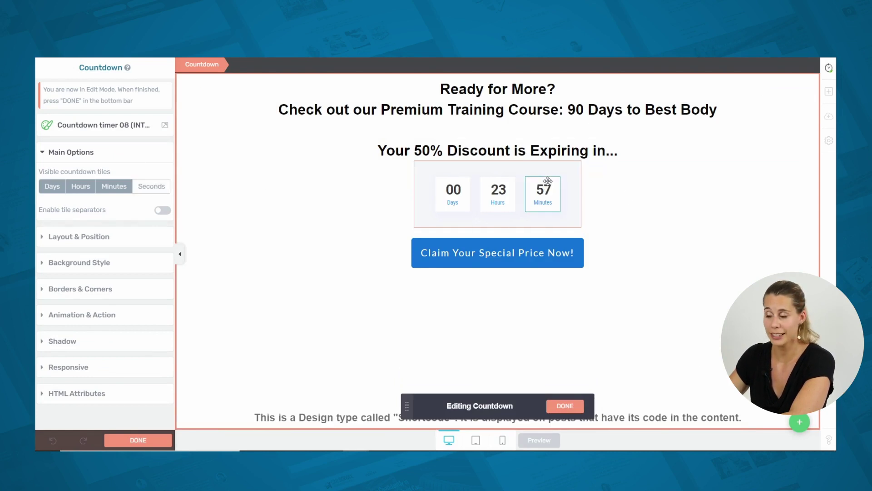
left_click(162, 187)
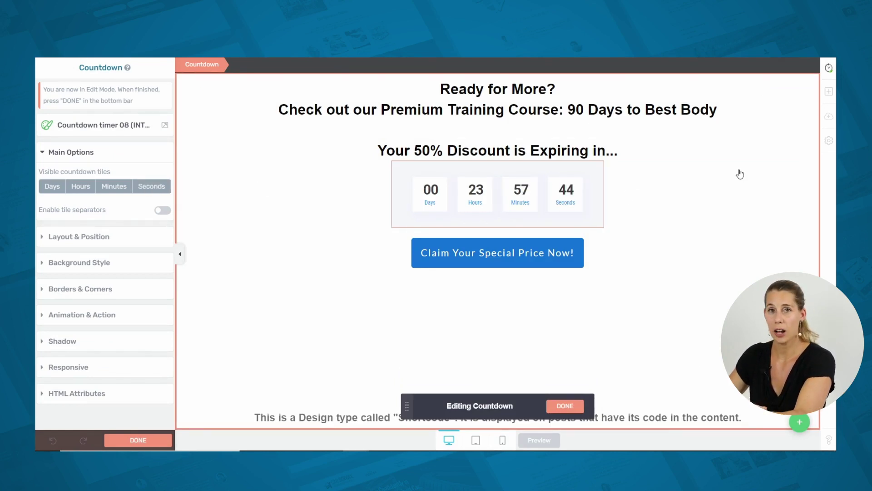
left_click(565, 405)
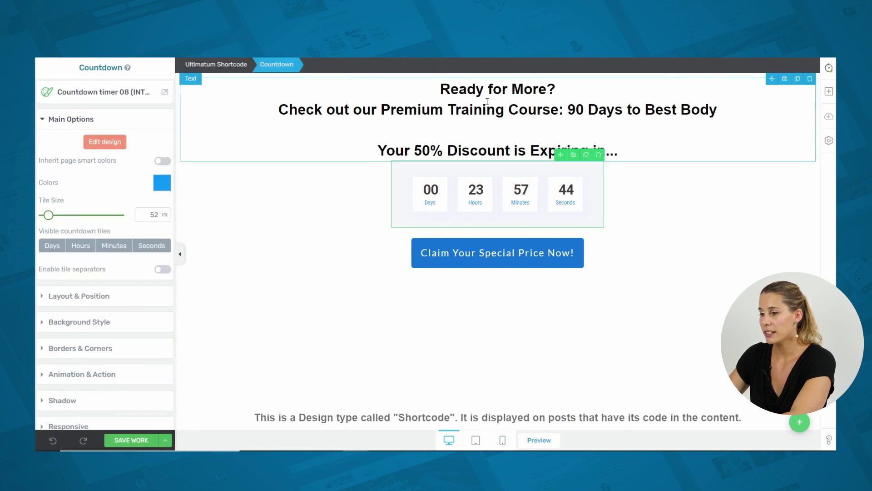
Step: Try adding a text element between the heading and the countdown, then delete it
left_click(487, 101)
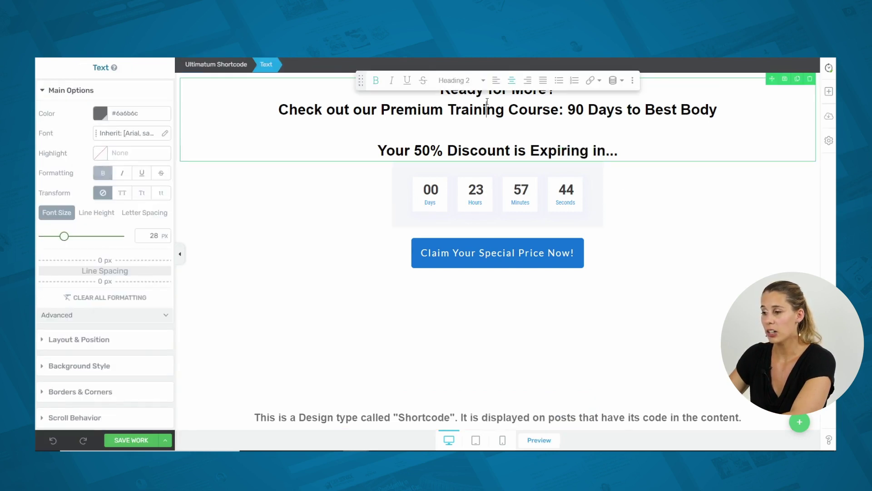
left_click(829, 92)
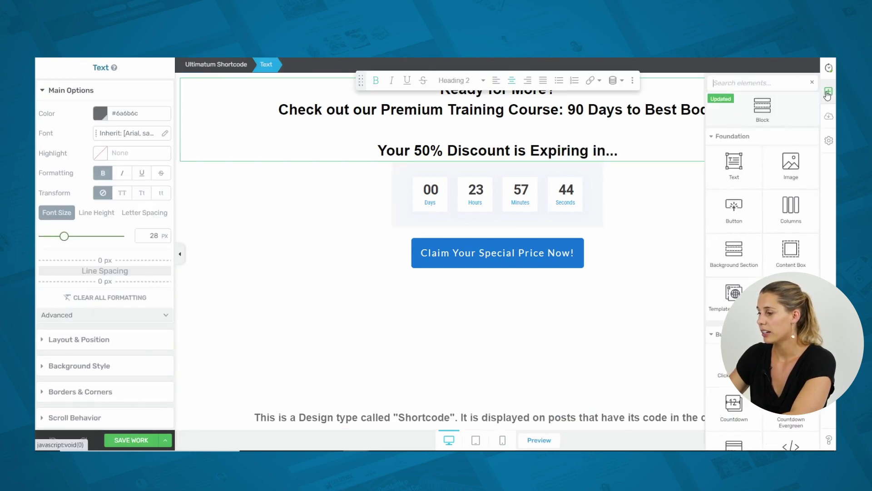
mouse_move(734, 163)
left_mouse_down()
mouse_move(591, 175)
mouse_move(546, 167)
left_mouse_up()
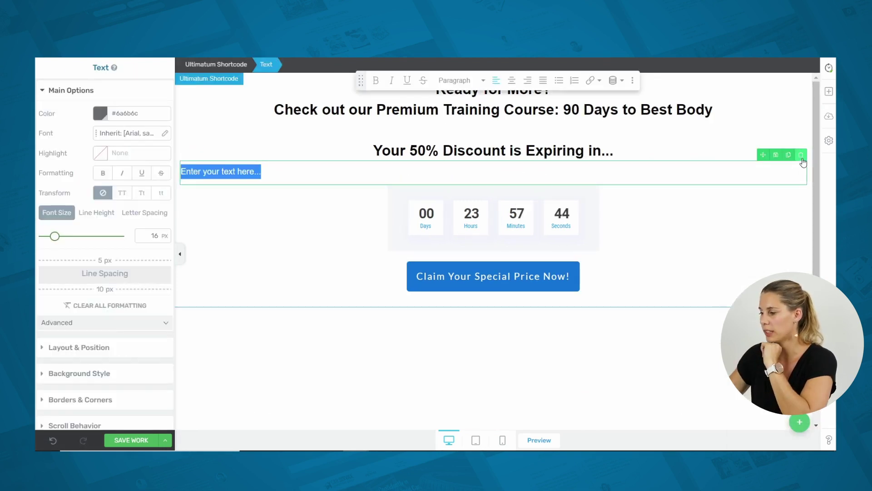
left_click(801, 156)
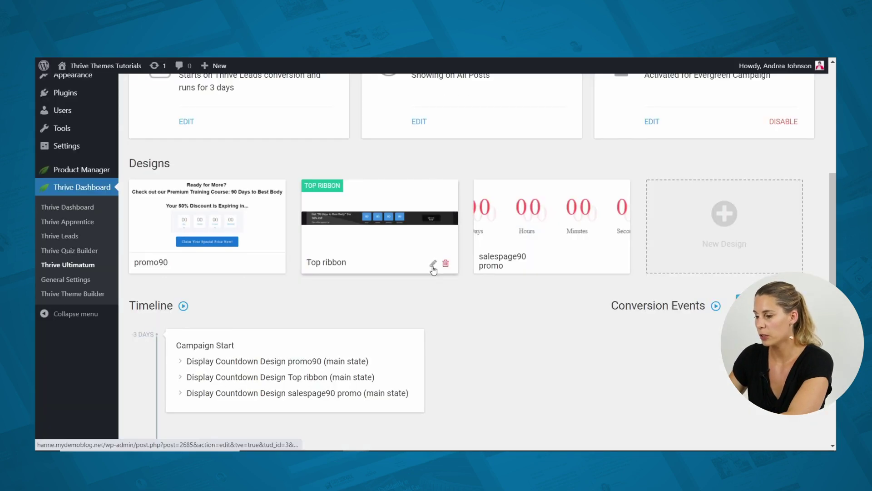
Step: Open the Top ribbon design, look over its ribbon templates without changing them and inspect its Get It Now button
left_click(432, 265)
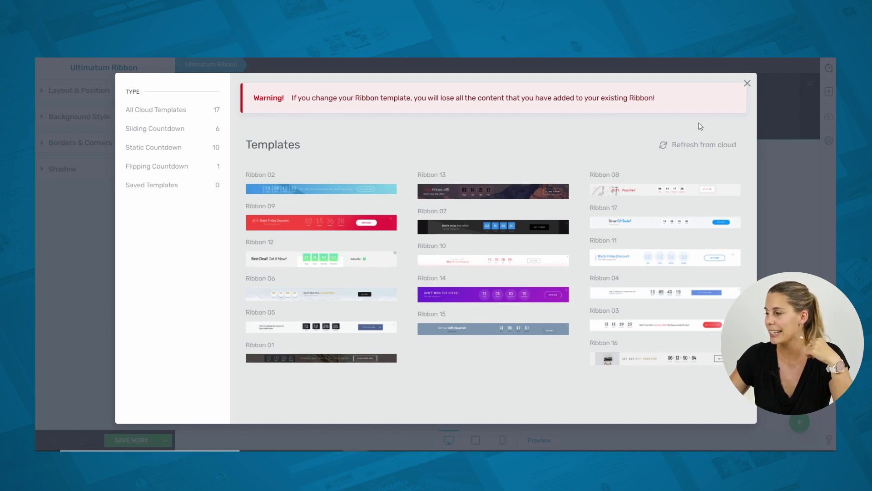
left_click(746, 85)
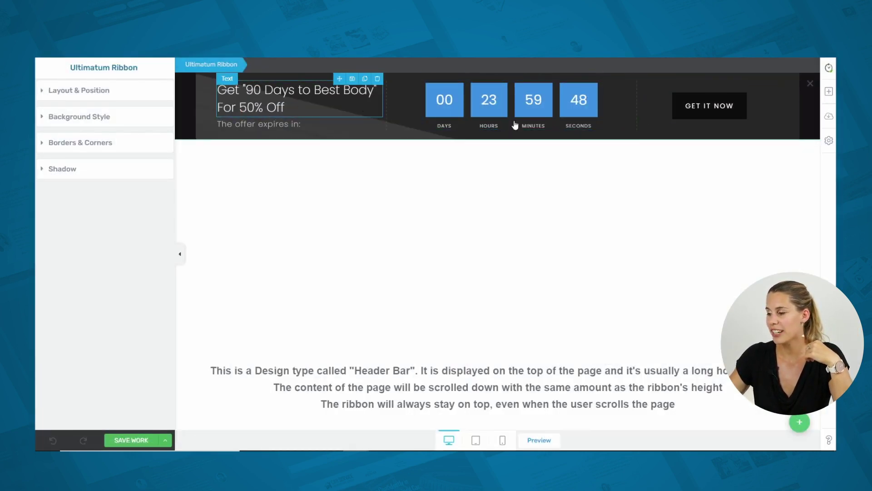
left_click(701, 118)
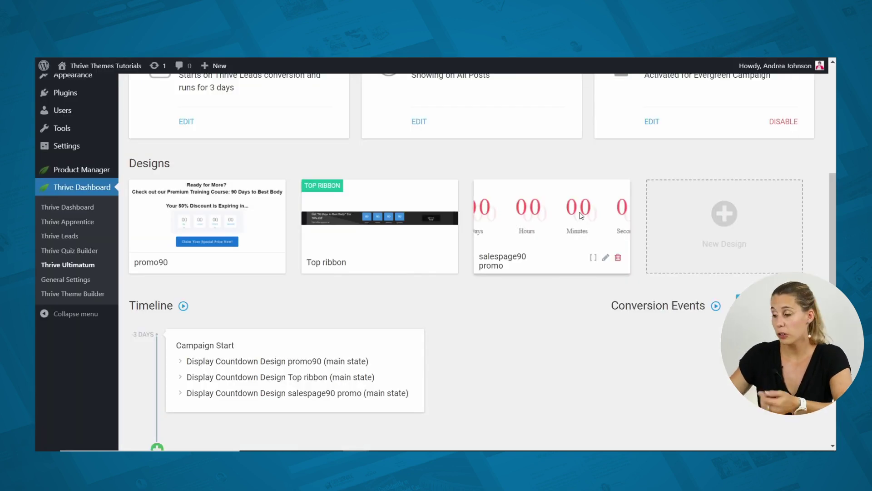
Step: Open the salespage90 promo design to inspect its countdown, and review the campaign timeline
left_click(607, 259)
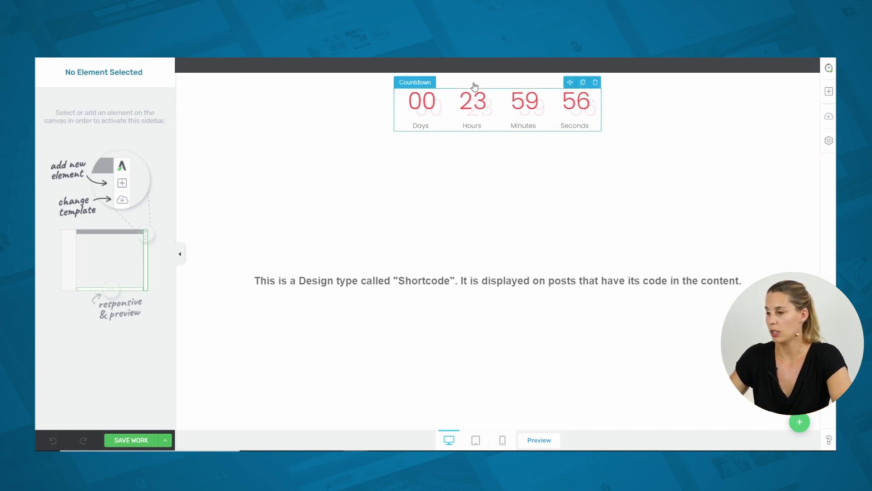
left_click(449, 100)
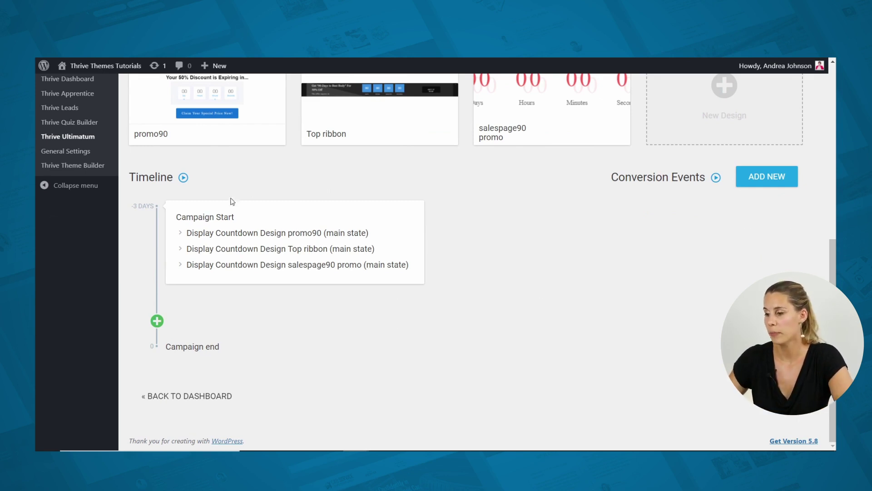
left_click(412, 208)
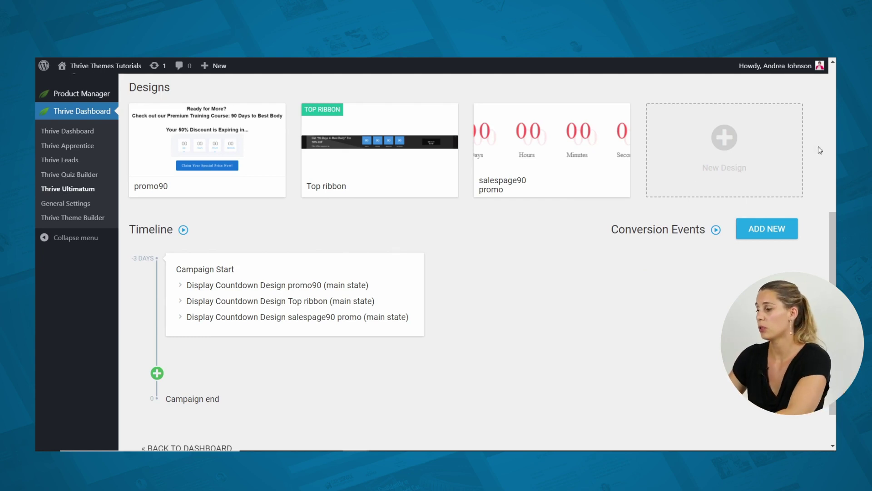
Step: Try setting up a new conversion event triggered by a visit to a conversion page, then abandon it
left_click(768, 229)
left_click(356, 181)
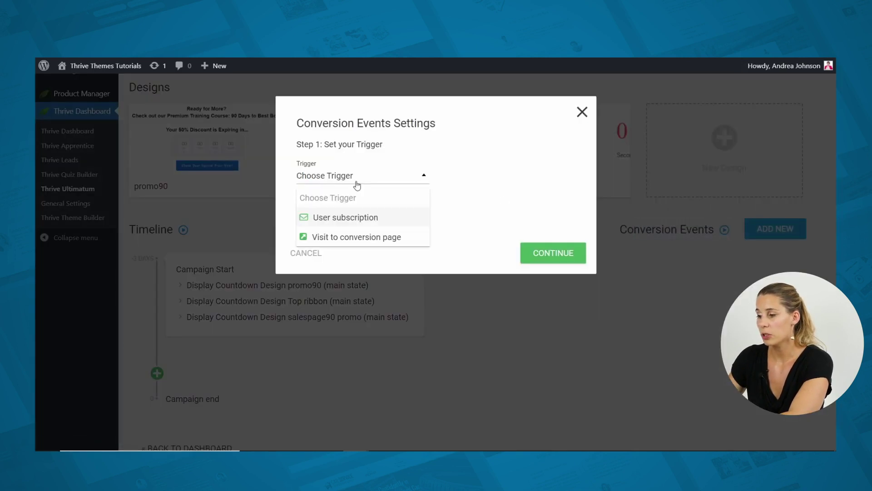
left_click(359, 237)
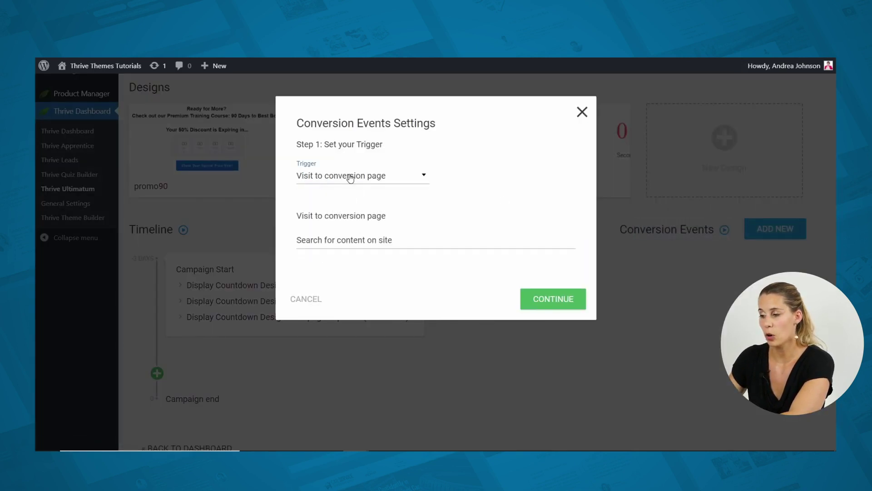
left_click(440, 248)
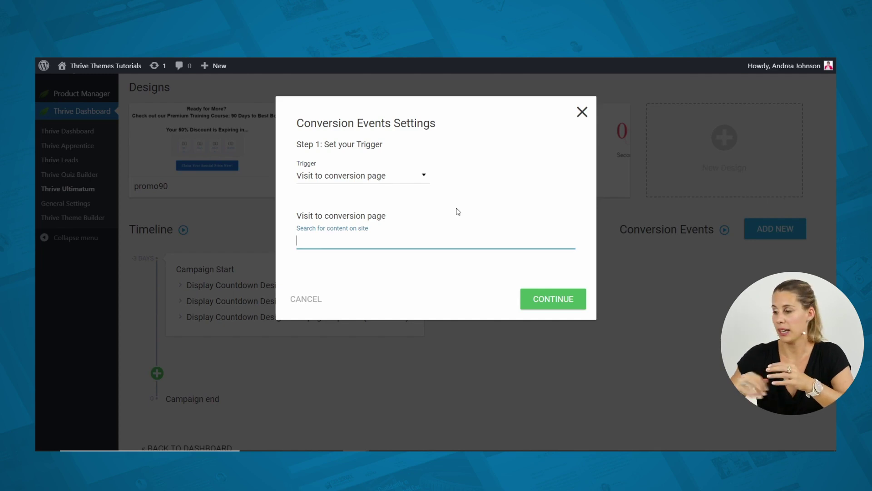
left_click(581, 113)
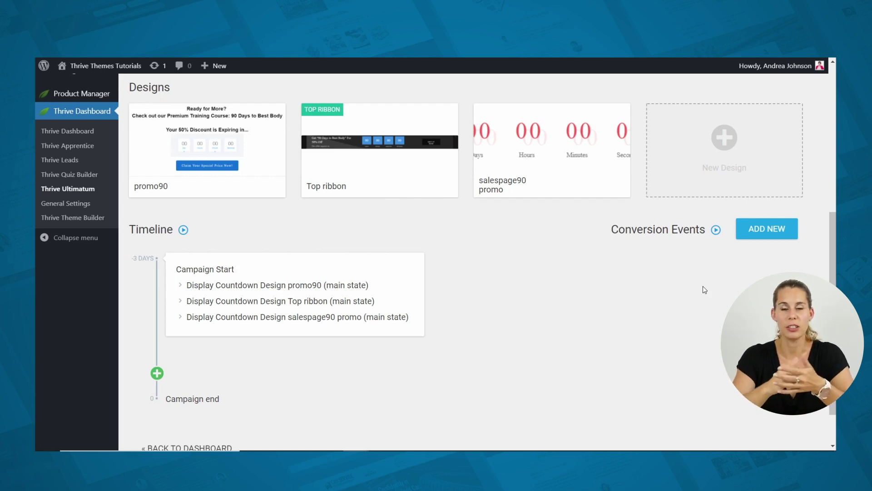
Step: Start the paused Promo - 90 Days to Best Body campaign
scroll(575, 245, "up", 5)
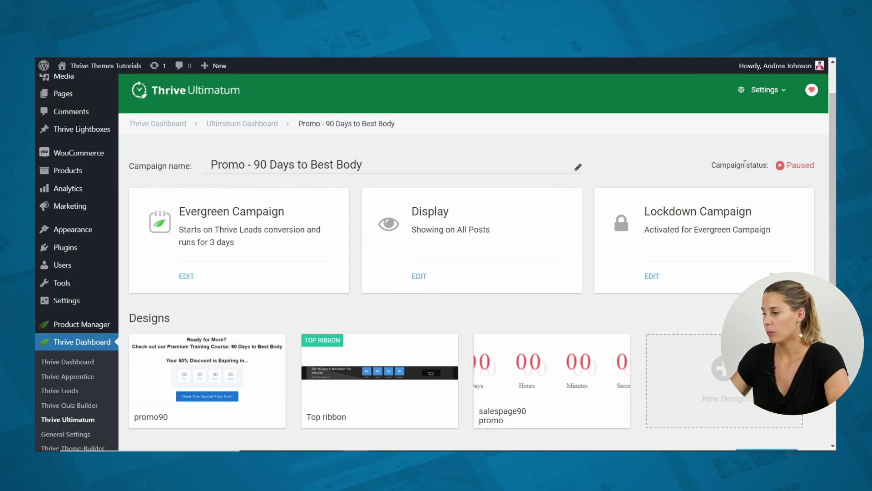
left_click(783, 165)
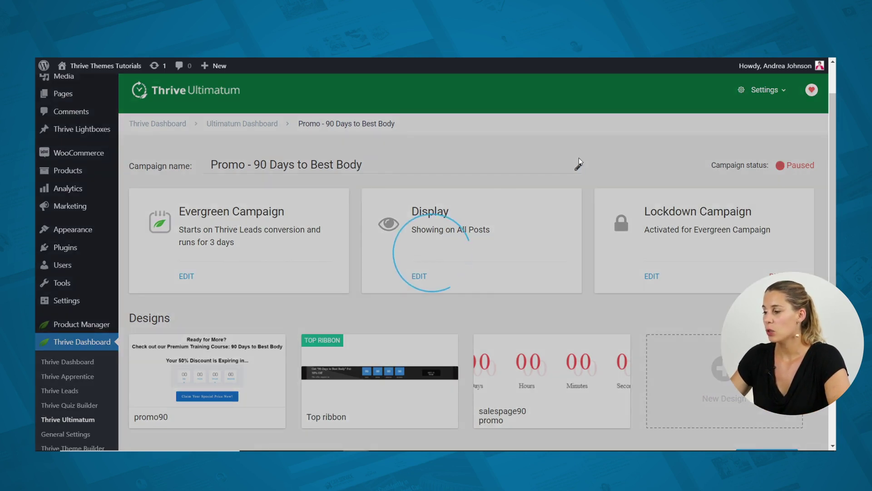